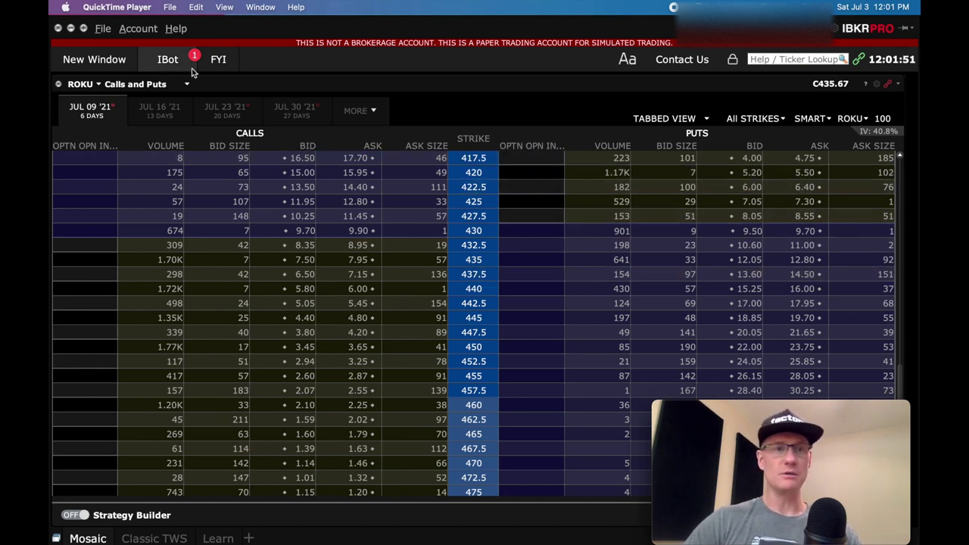
# - Browse the window list and toggle layout editing mode, discarding any layout changes
pyautogui.click(94, 60)
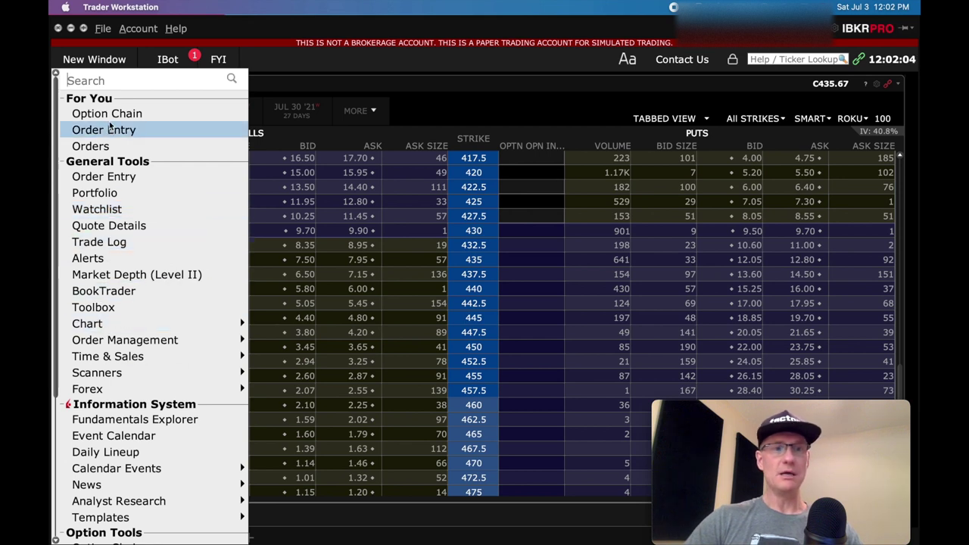
pyautogui.click(298, 61)
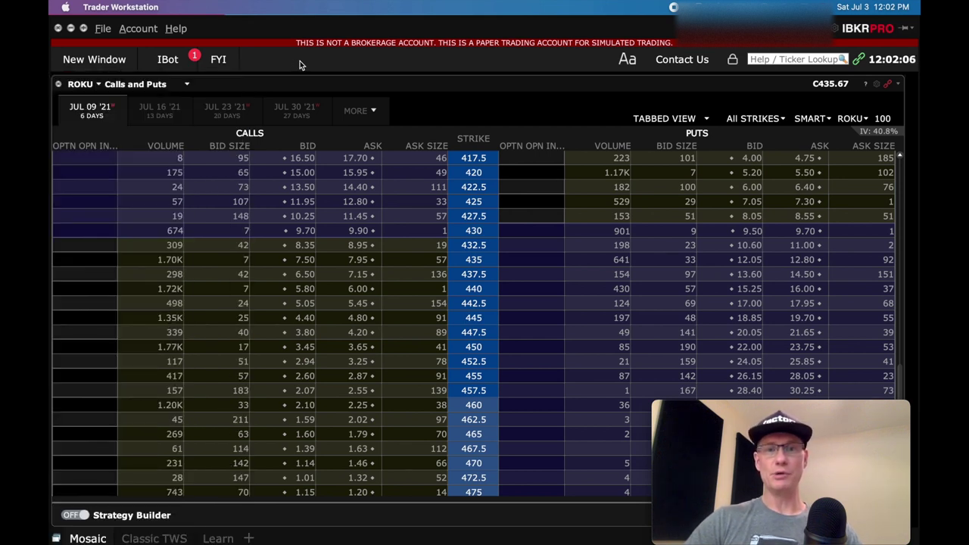
pyautogui.click(732, 61)
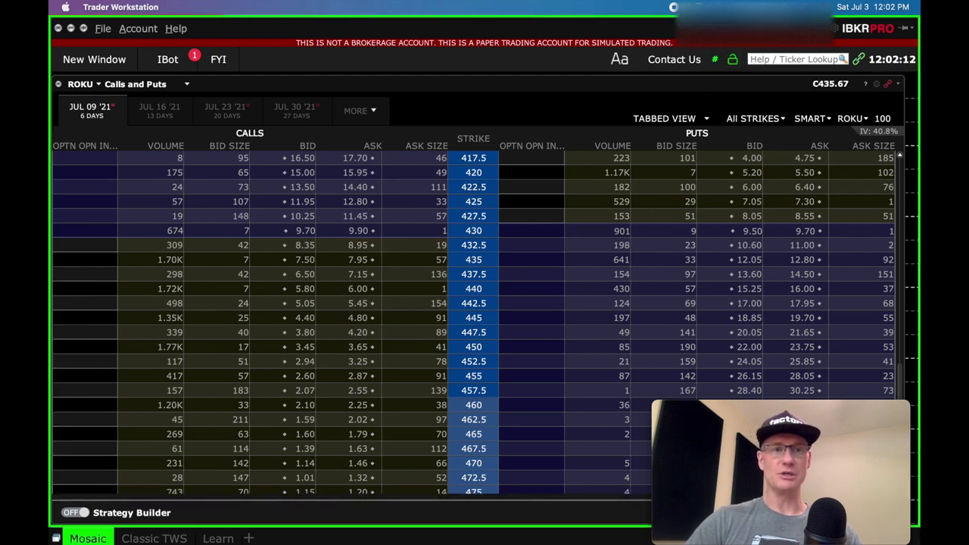
pyautogui.click(732, 59)
pyautogui.click(579, 334)
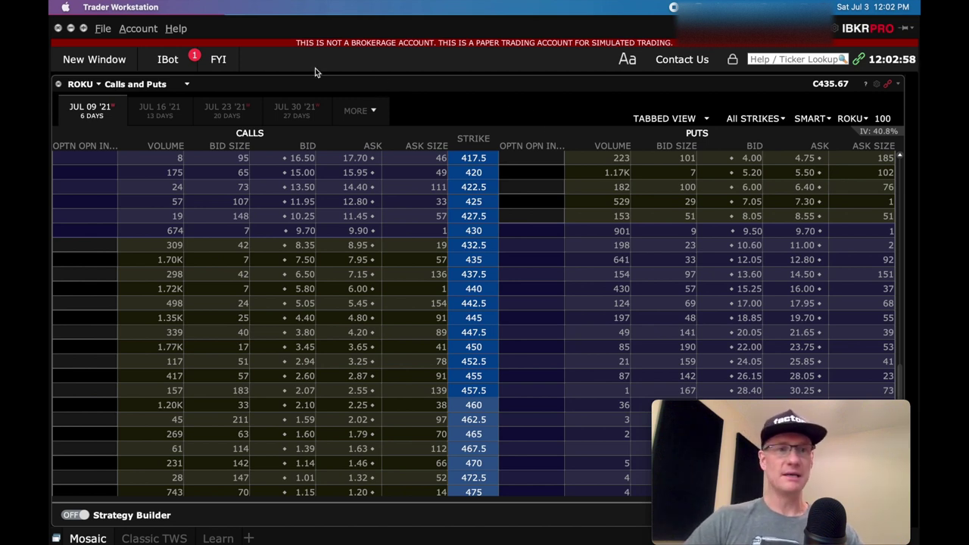
# - Replace ROKU with SPY (SPDR S&P 500 ETF) as the chain's underlying symbol
pyautogui.click(81, 85)
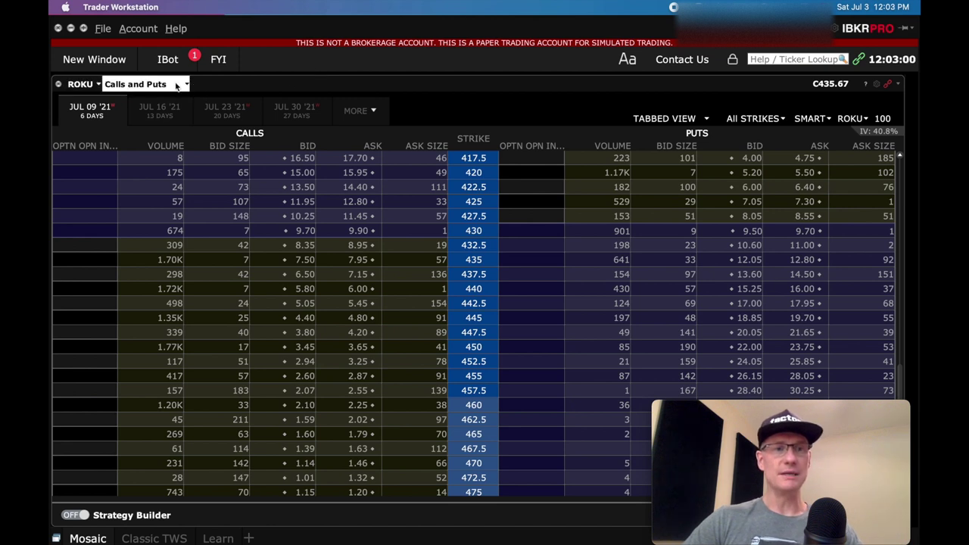
pyautogui.press('BackSpace')
pyautogui.write('SPY')
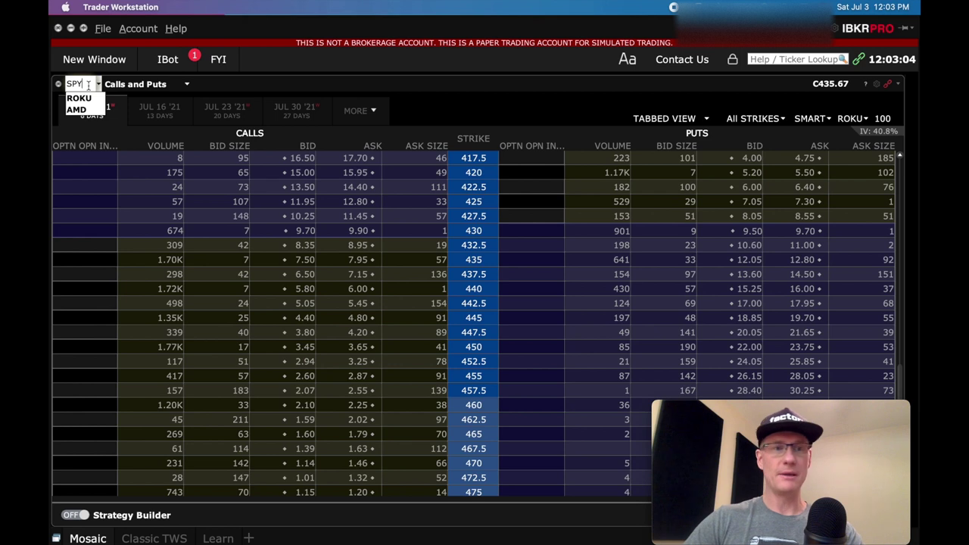
pyautogui.press('Return')
pyautogui.click(95, 106)
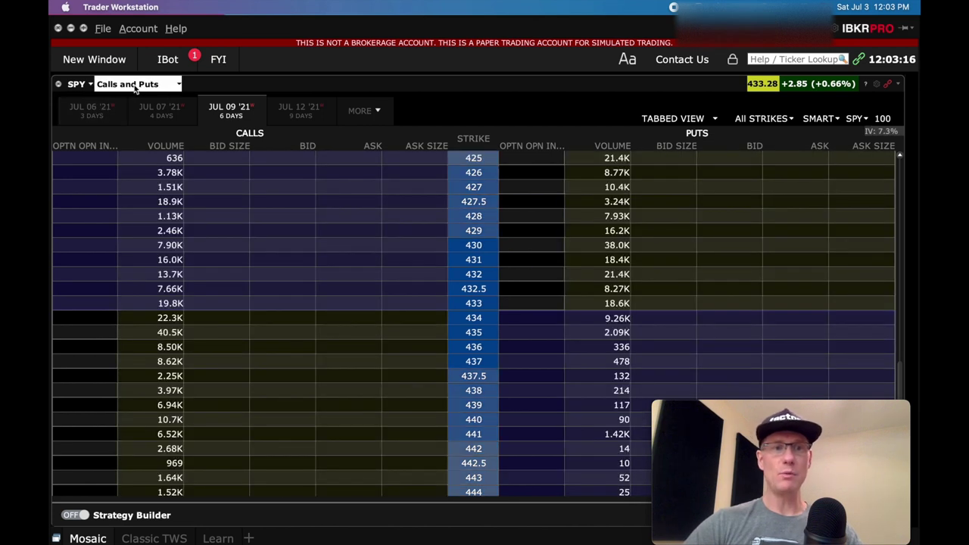
# - Keep the plain Calls and Puts chain layout
pyautogui.click(169, 85)
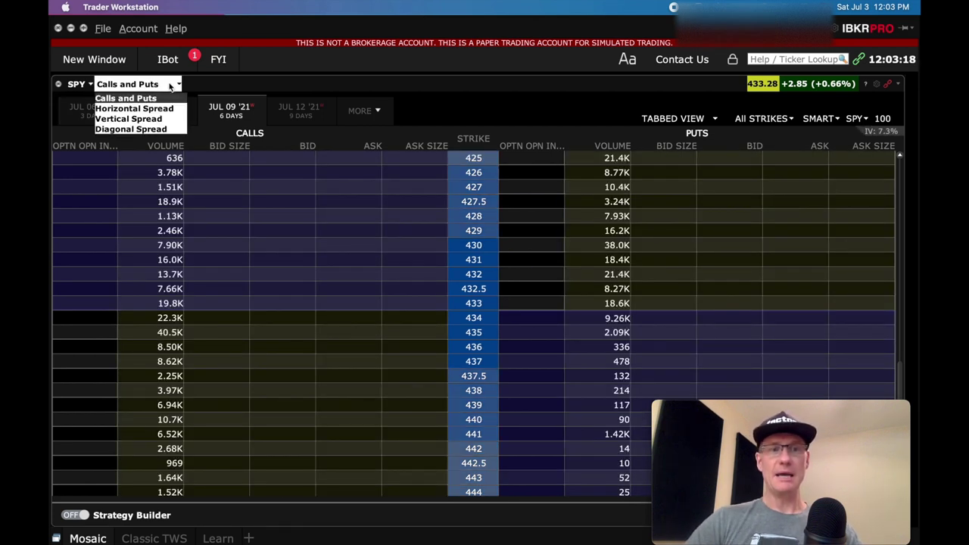
pyautogui.click(164, 98)
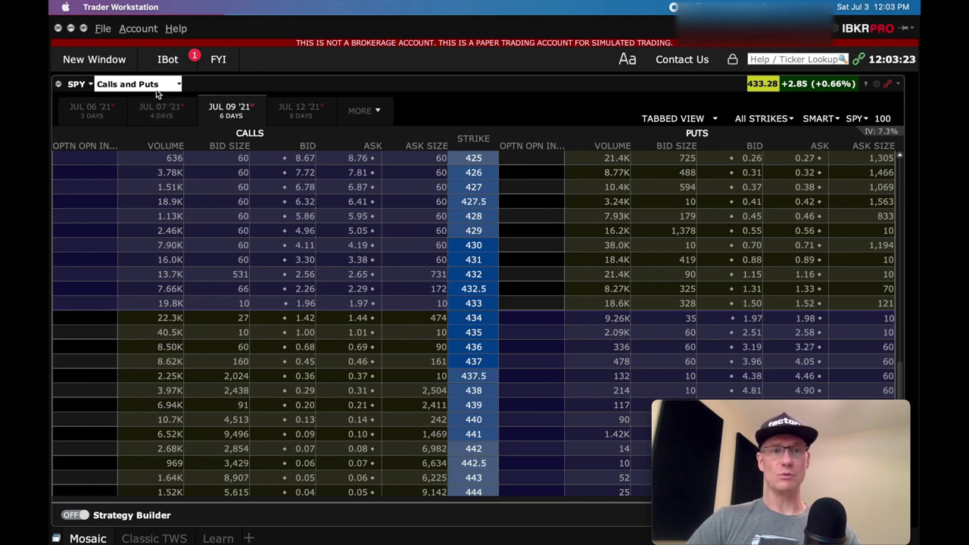
pyautogui.click(174, 87)
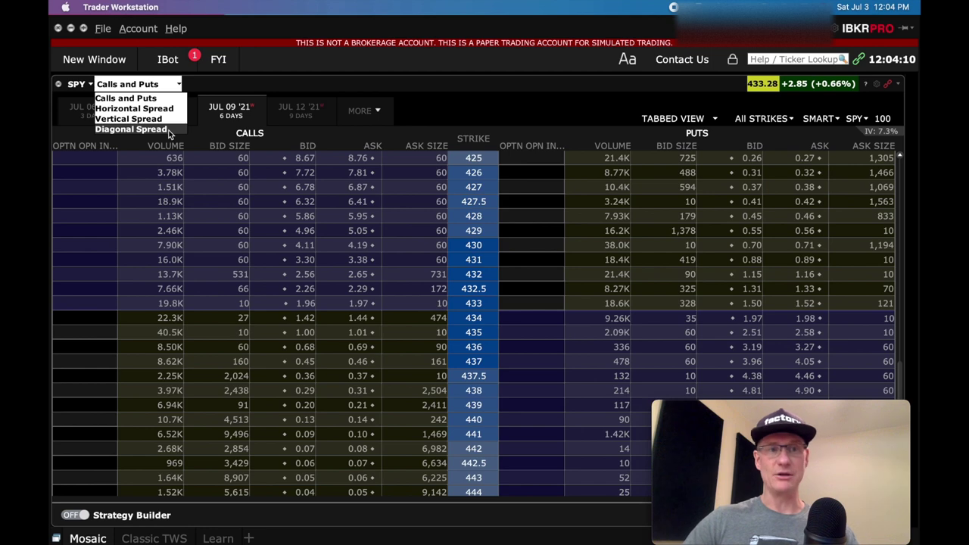
# - Show SPY as a Vertical Spread grid of put spreads, closing the tile help panel
pyautogui.click(128, 119)
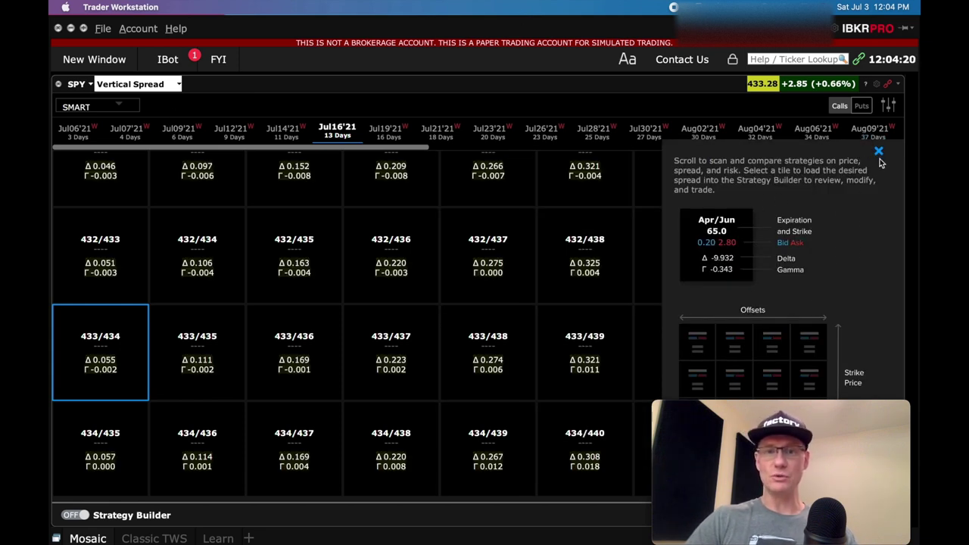
pyautogui.click(879, 153)
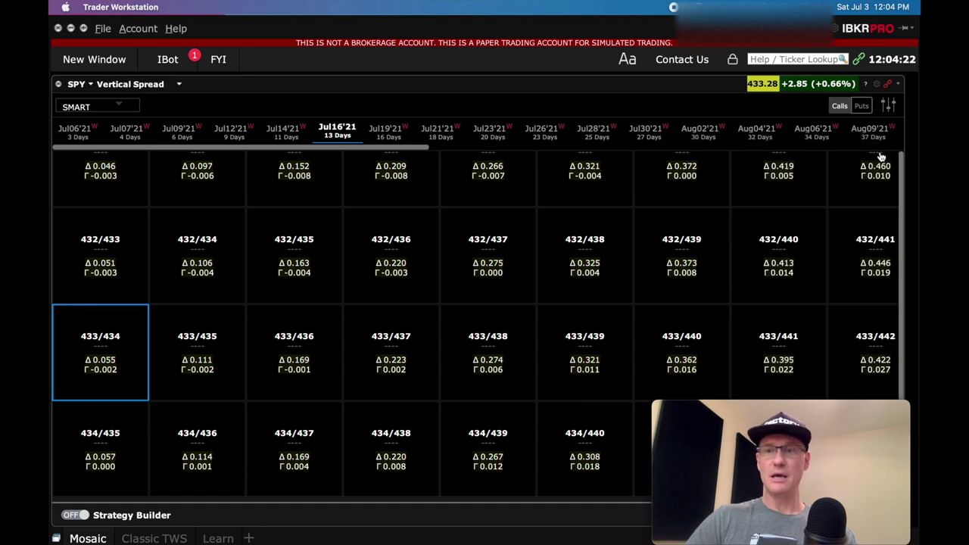
pyautogui.scroll(4, 541, 275)
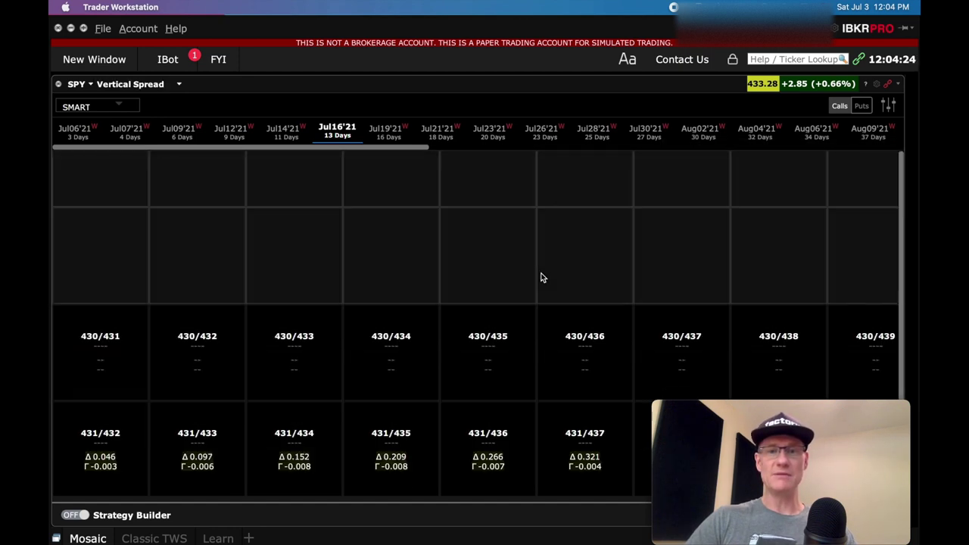
pyautogui.scroll(-1, 540, 277)
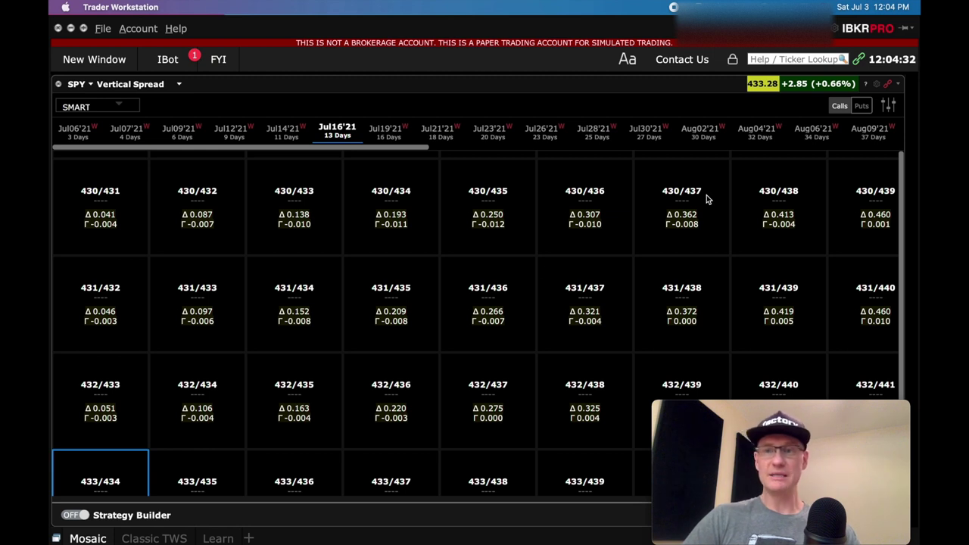
pyautogui.click(860, 107)
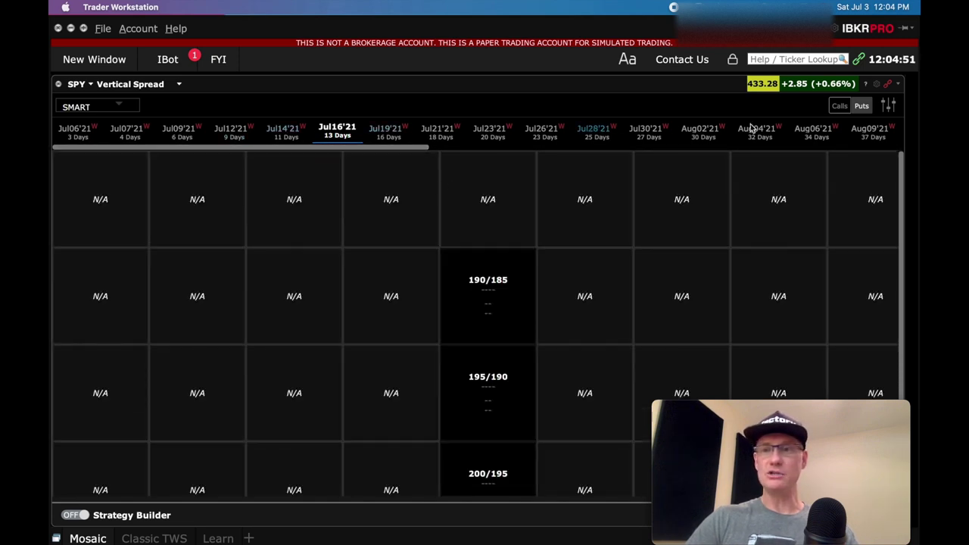
# - On the Aug 02 '21 puts grid, load the 385/375 spread tile into the Strategy Builder
pyautogui.click(700, 133)
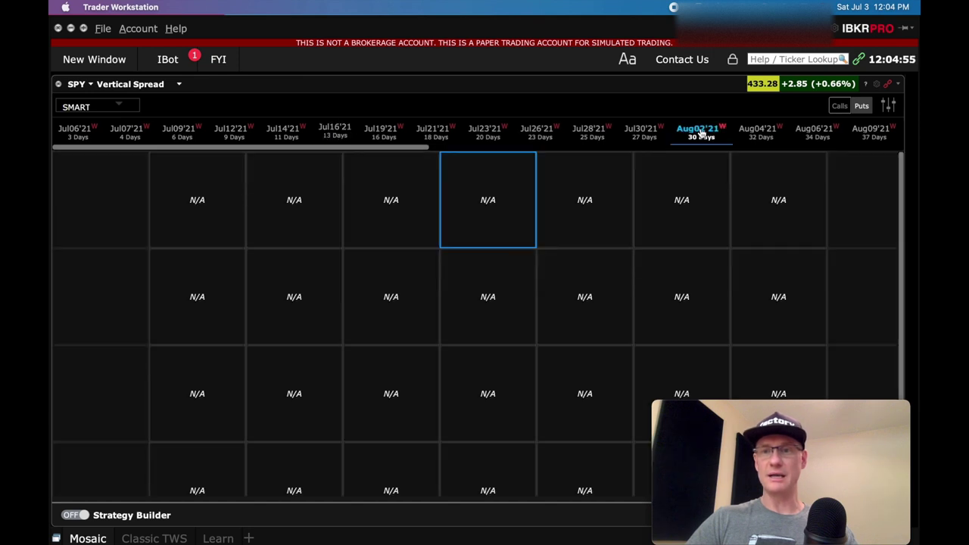
pyautogui.click(862, 106)
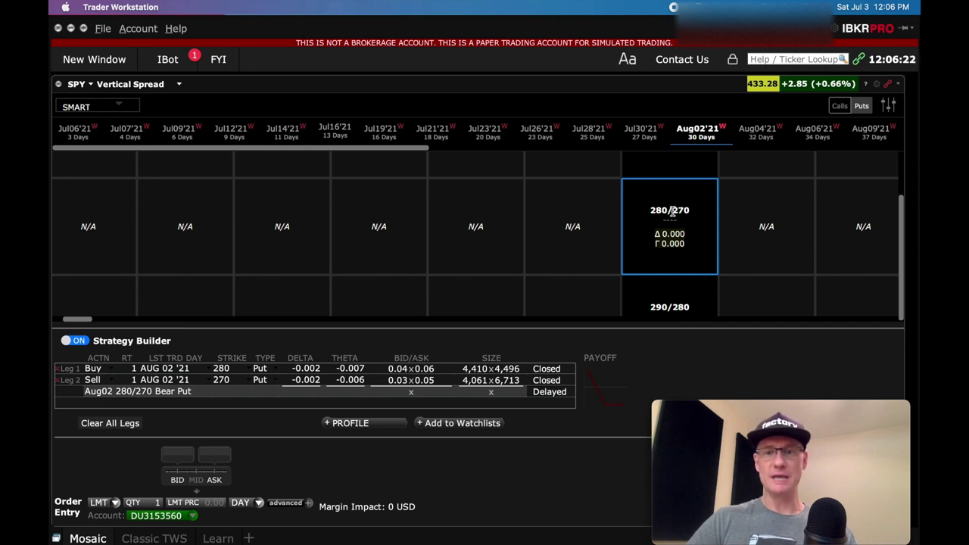
pyautogui.scroll(-5, 672, 211)
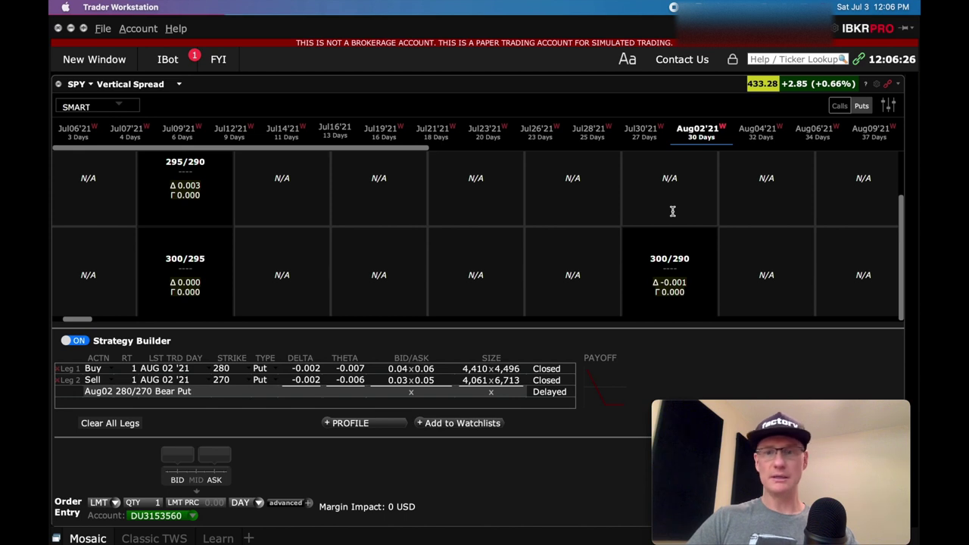
pyautogui.scroll(-10, 672, 211)
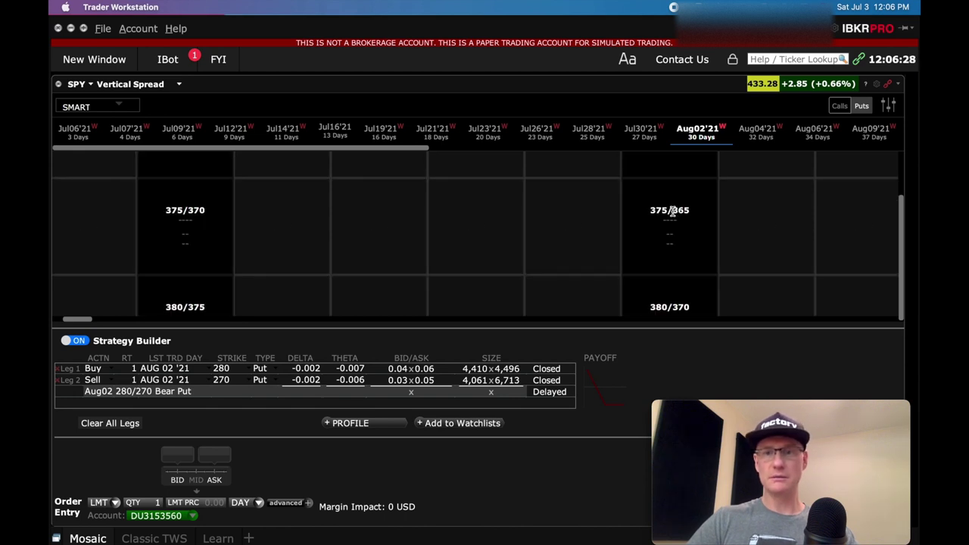
pyautogui.scroll(-5, 672, 211)
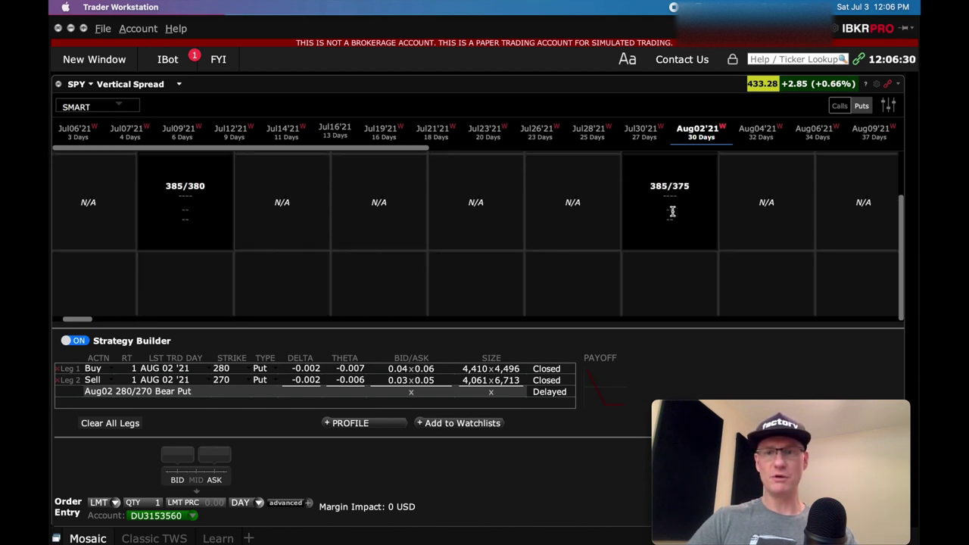
pyautogui.scroll(-2, 662, 206)
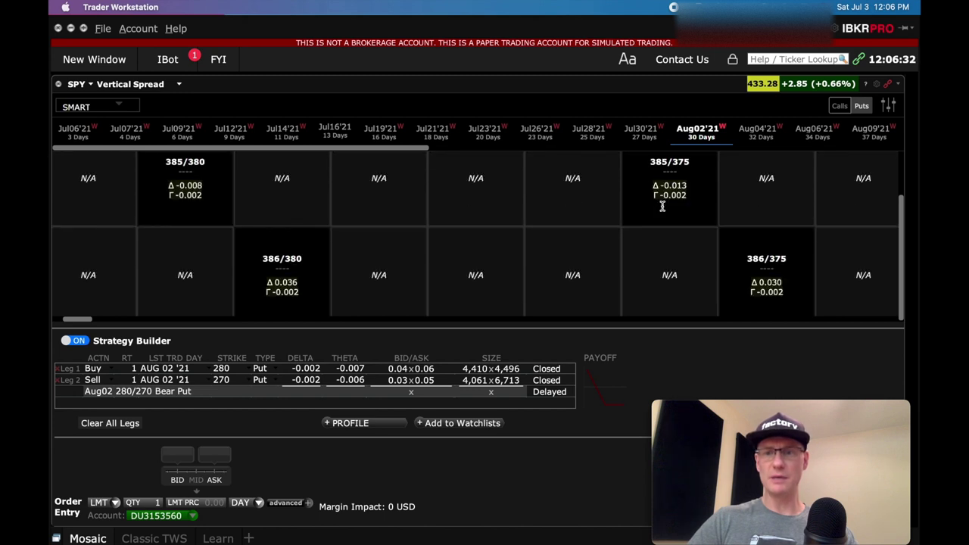
pyautogui.click(678, 179)
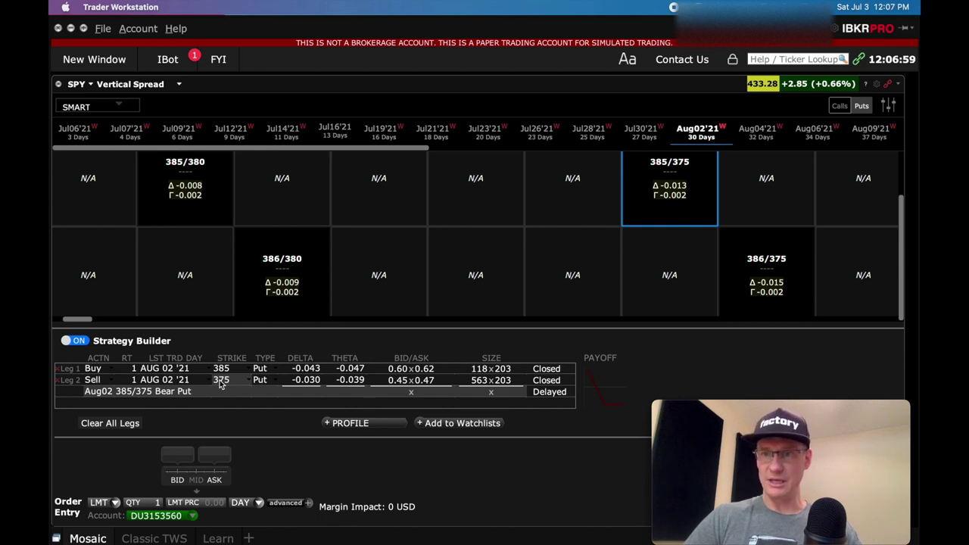
# - Flip the legs to sell 385 and buy 375, then switch the Strategy Builder off
pyautogui.click(111, 369)
pyautogui.click(105, 390)
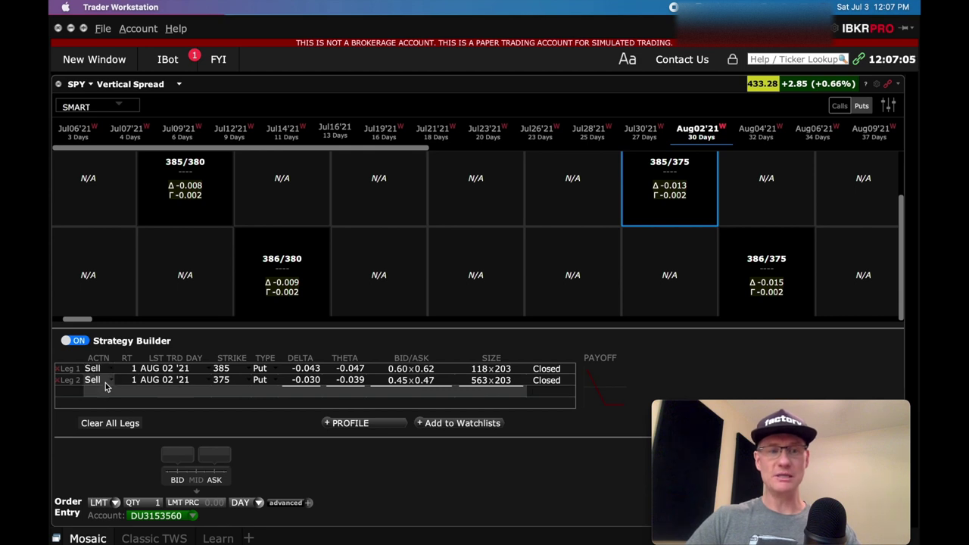
pyautogui.click(108, 381)
pyautogui.click(103, 390)
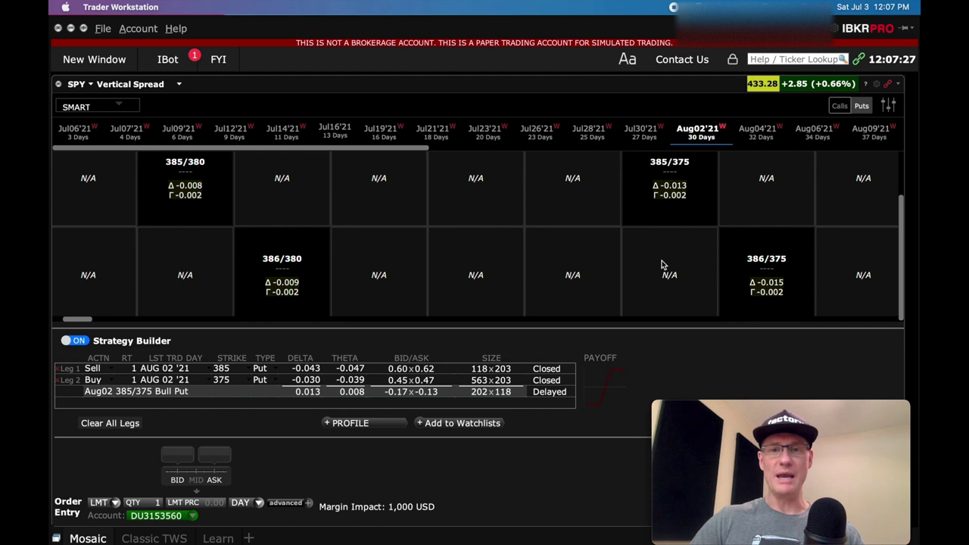
pyautogui.scroll(3, 561, 216)
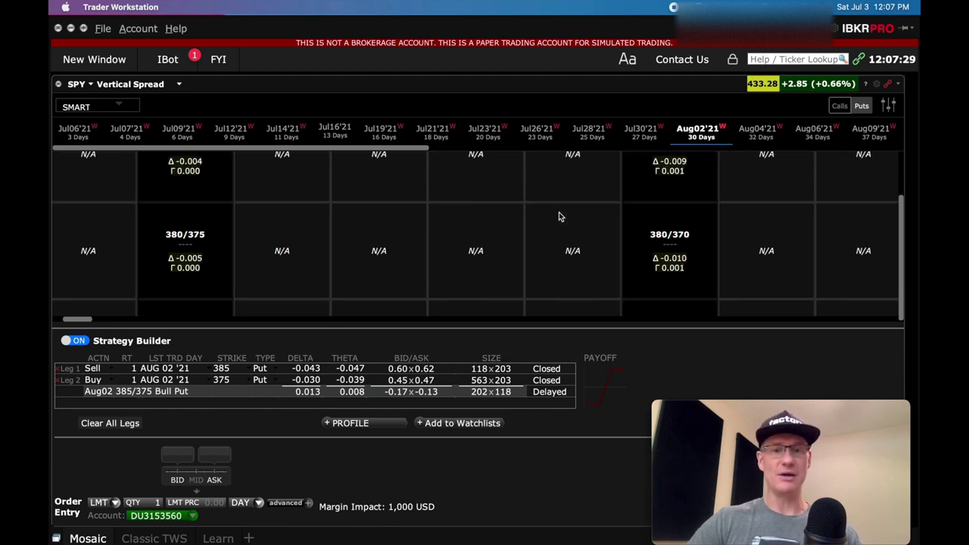
pyautogui.click(69, 342)
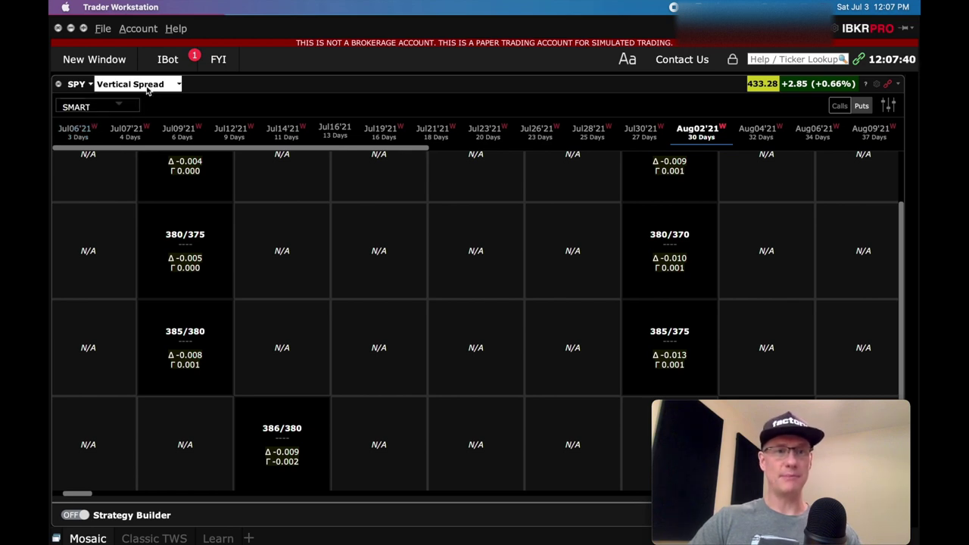
# - Switch the SPY chain back to Calls and Puts and turn the Strategy Builder on
pyautogui.click(178, 86)
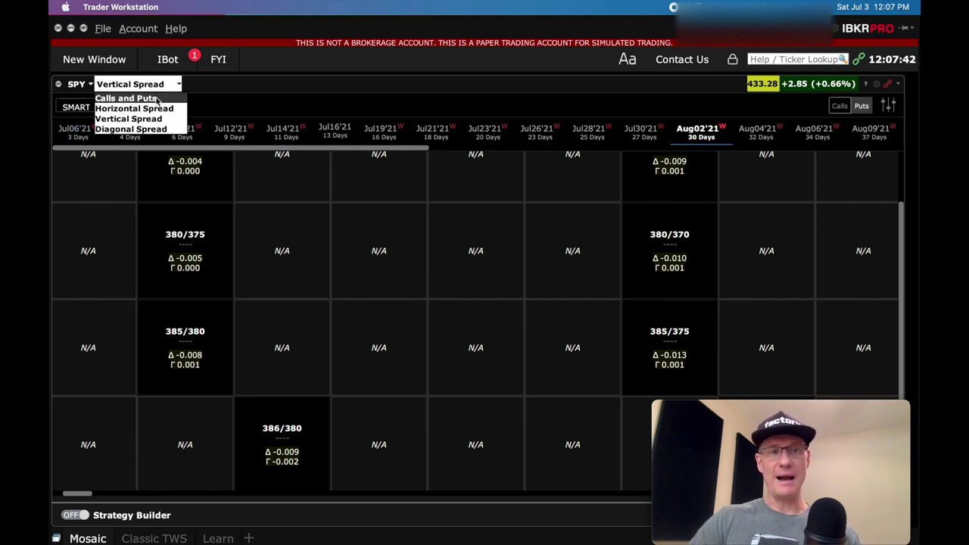
pyautogui.click(157, 99)
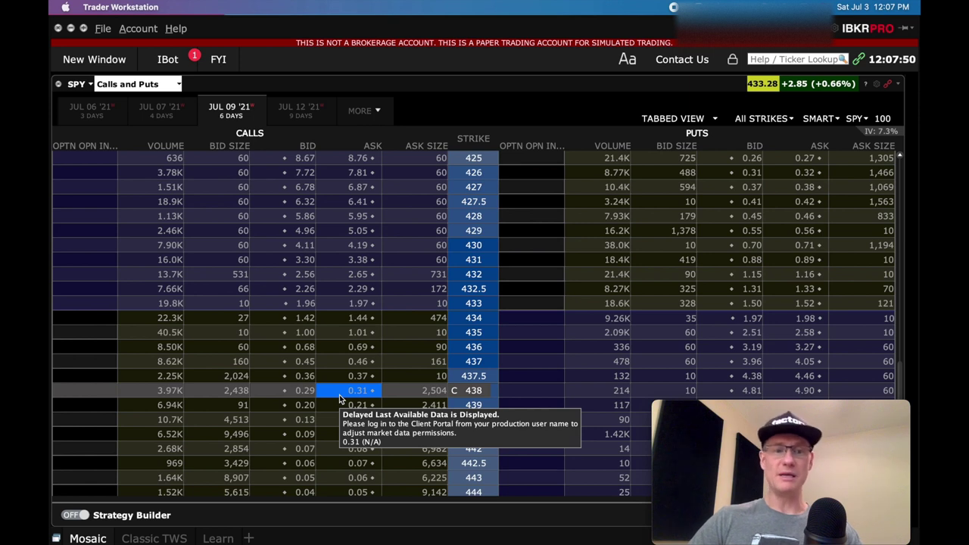
pyautogui.click(84, 516)
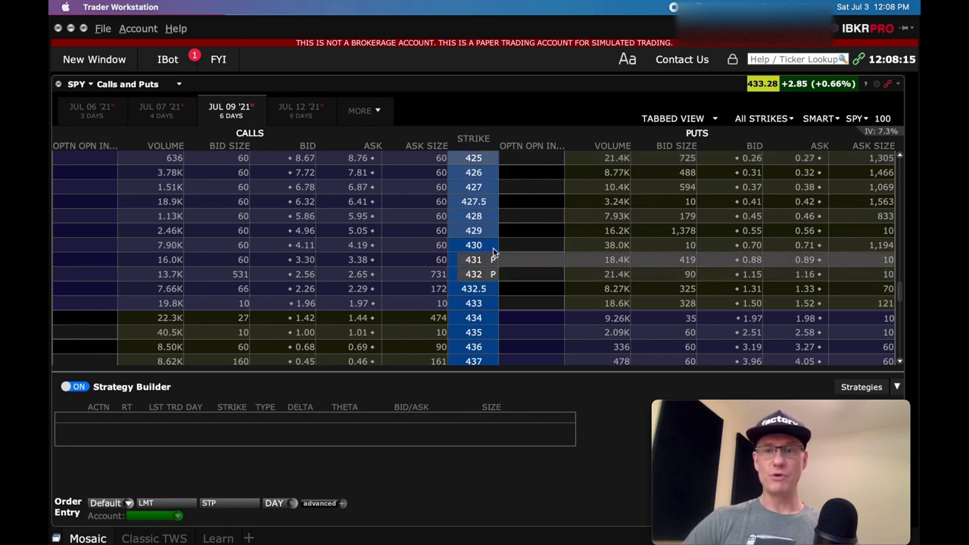
# - Sell the Jul09 430 put at the bid and buy the 425 put at the ask
pyautogui.click(744, 250)
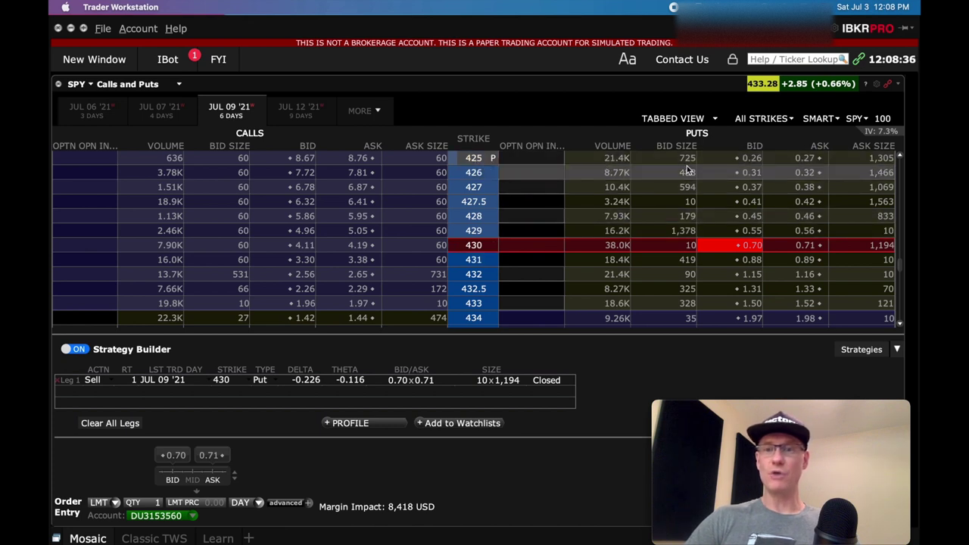
pyautogui.click(800, 161)
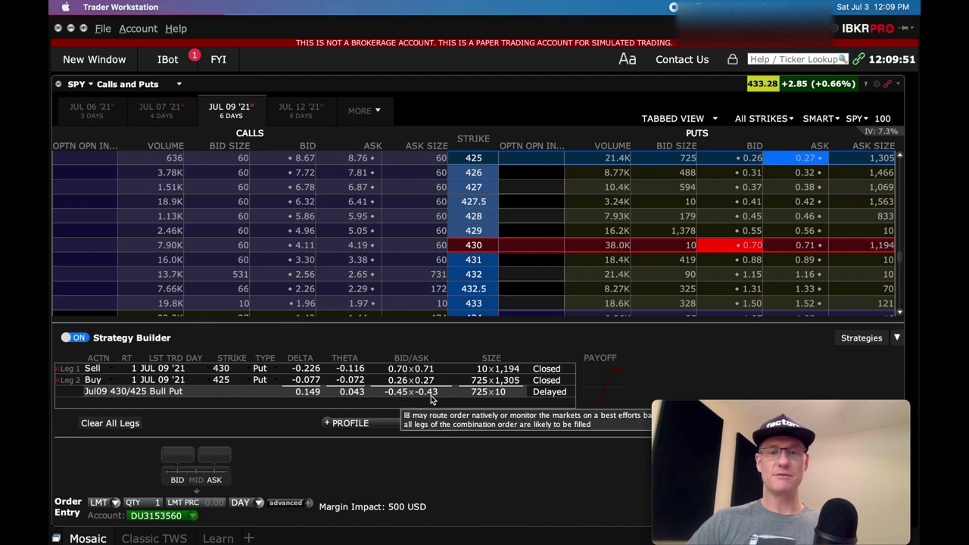
# - Pick -0.44 from the Order Entry limit price list
pyautogui.click(209, 503)
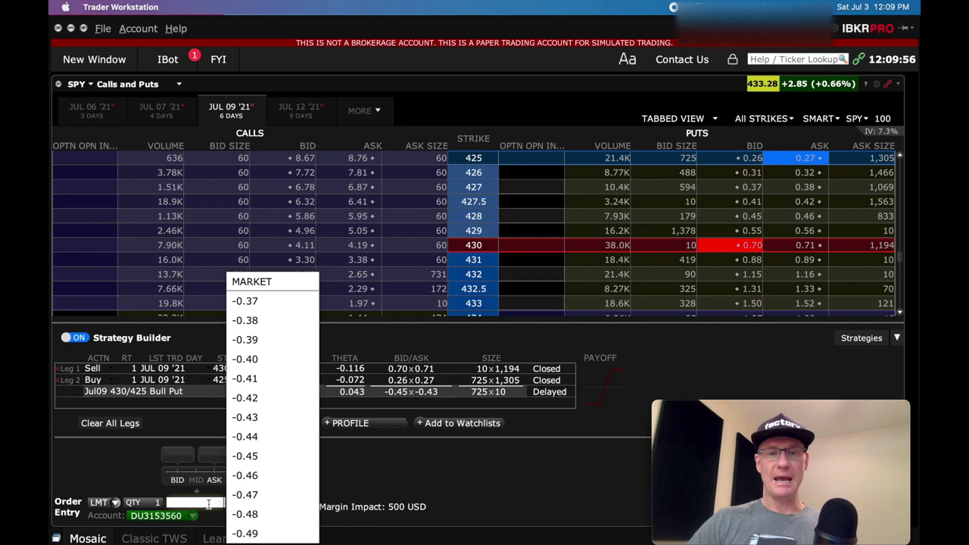
pyautogui.click(262, 433)
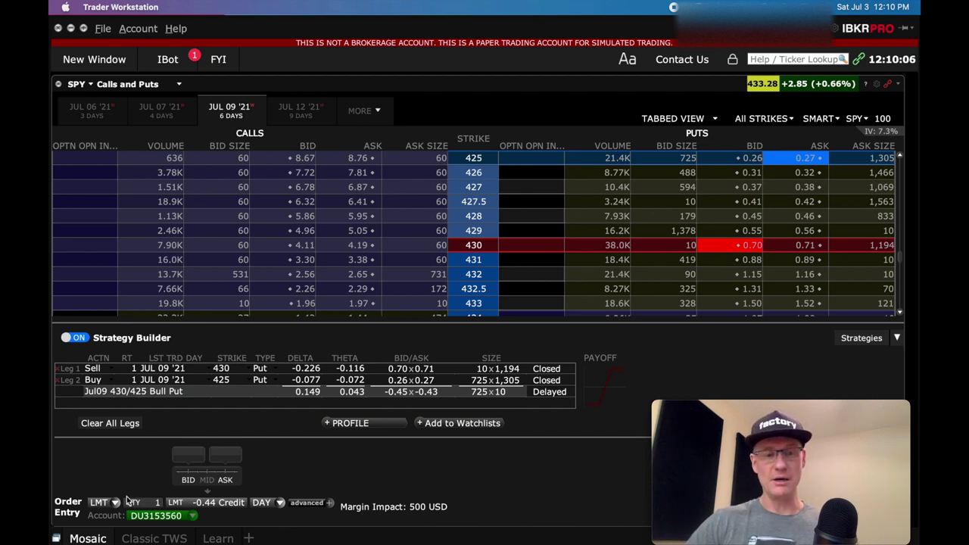
pyautogui.click(151, 505)
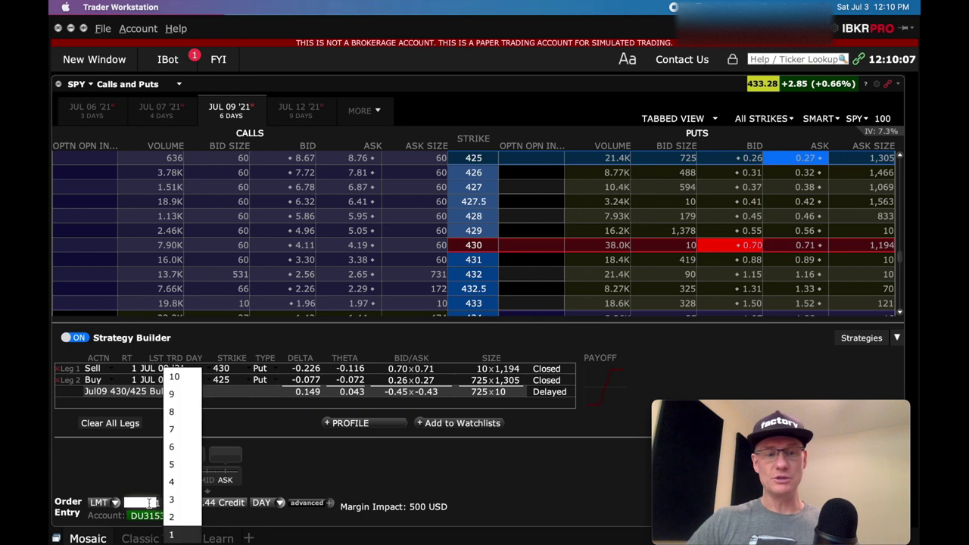
pyautogui.click(179, 535)
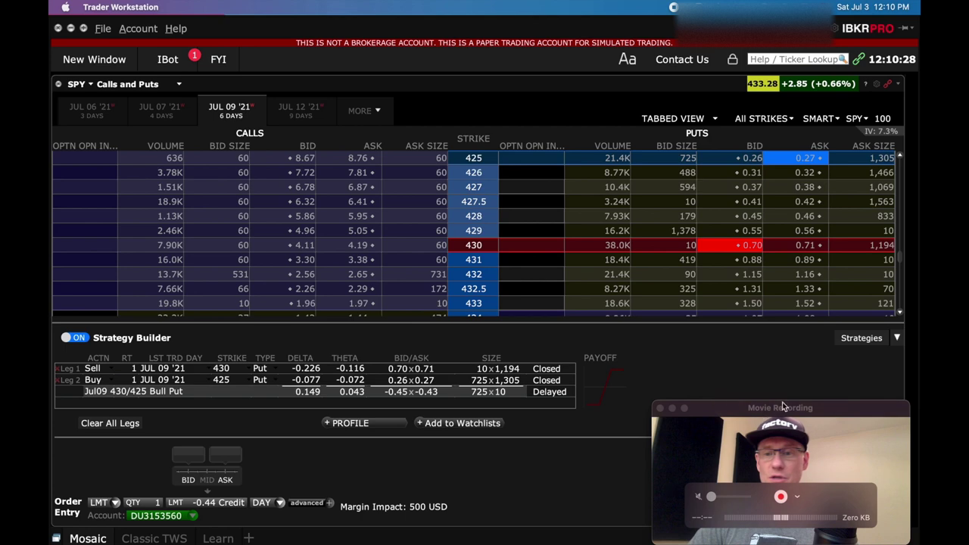
pyautogui.moveTo(836, 410); pyautogui.dragTo(841, 164)
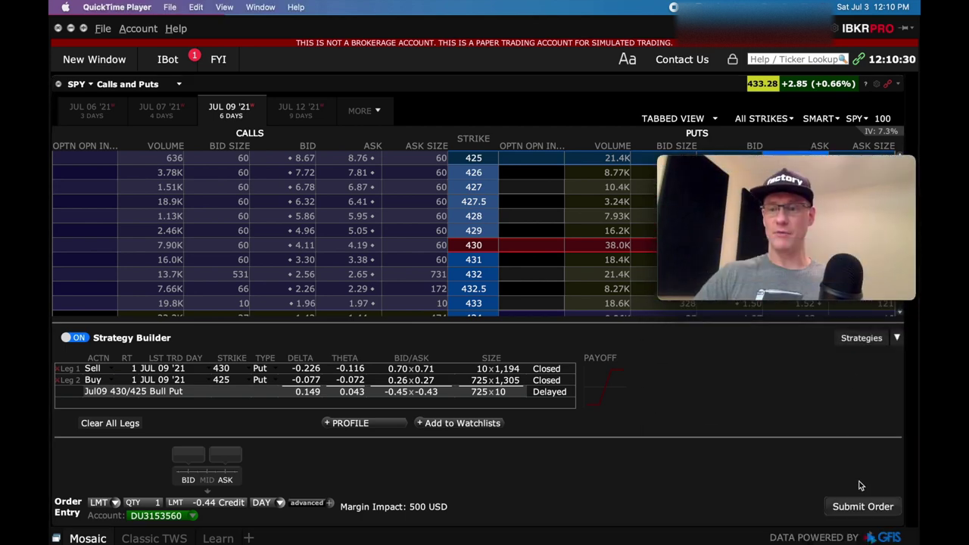
pyautogui.click(861, 507)
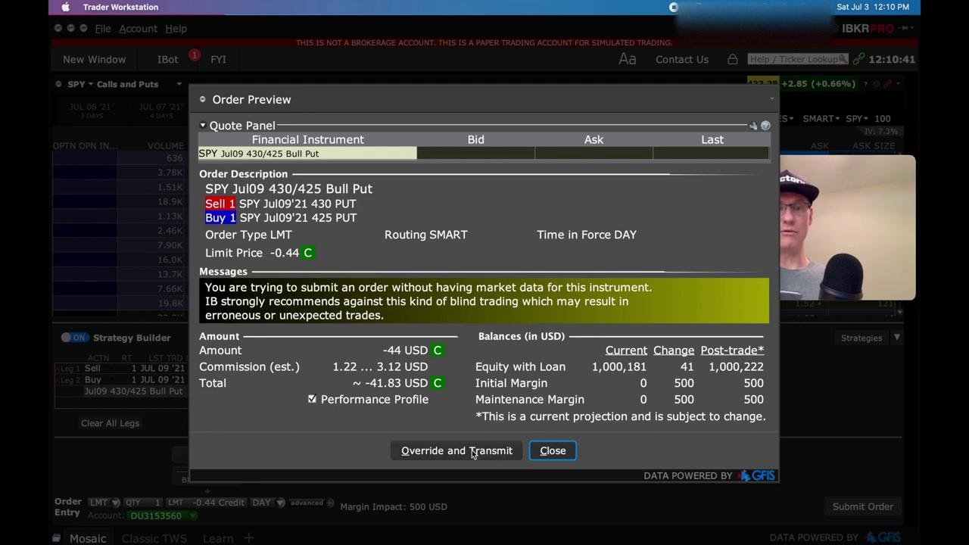
pyautogui.click(553, 452)
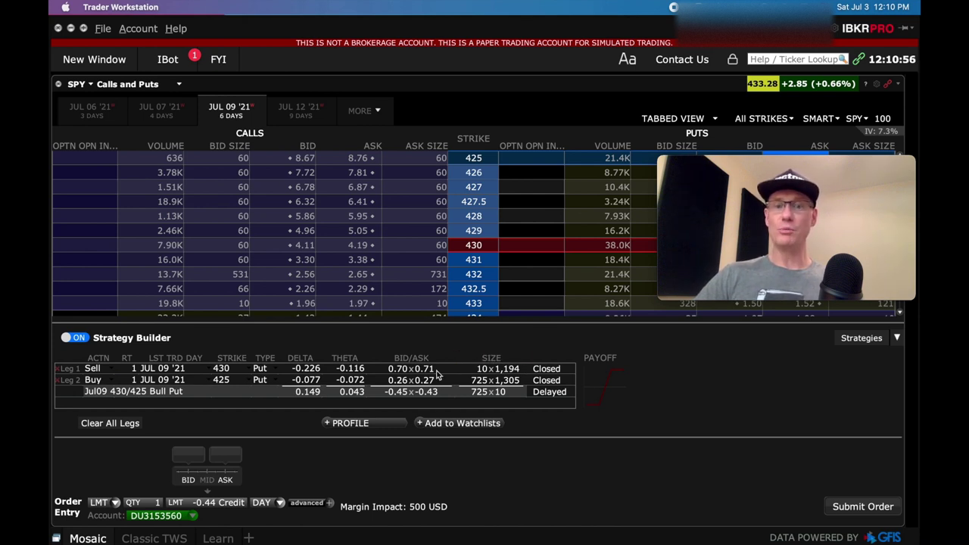
pyautogui.click(348, 423)
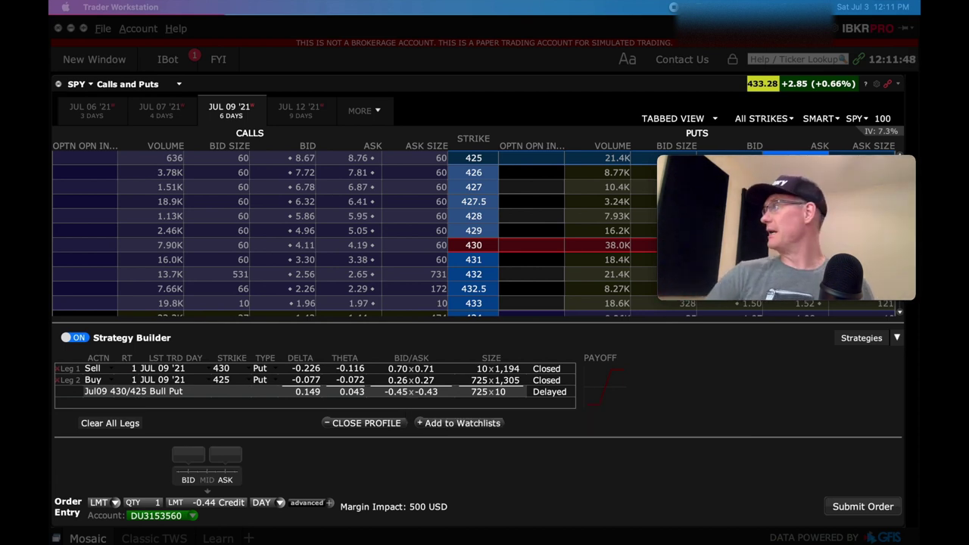
pyautogui.click(530, 100)
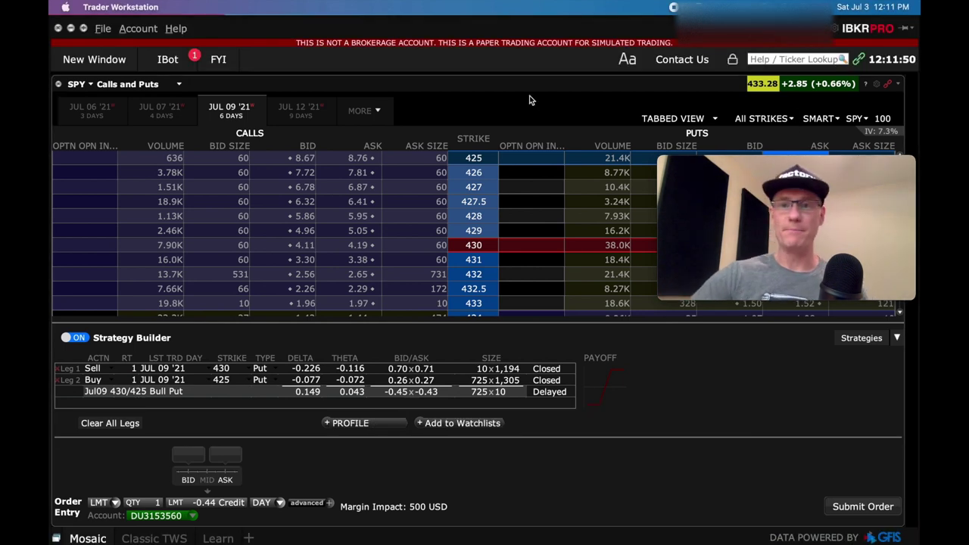
pyautogui.click(855, 508)
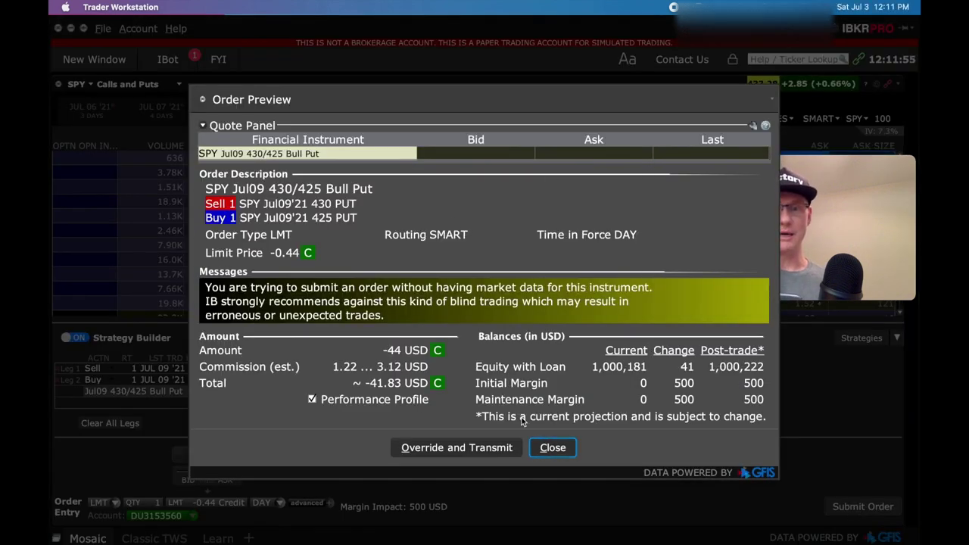
pyautogui.click(203, 100)
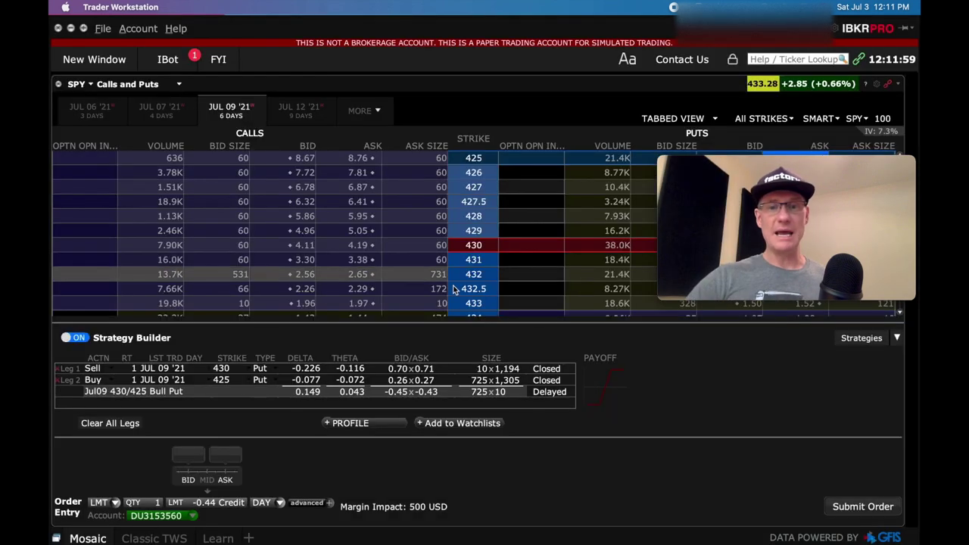
pyautogui.moveTo(877, 166); pyautogui.dragTo(871, 413)
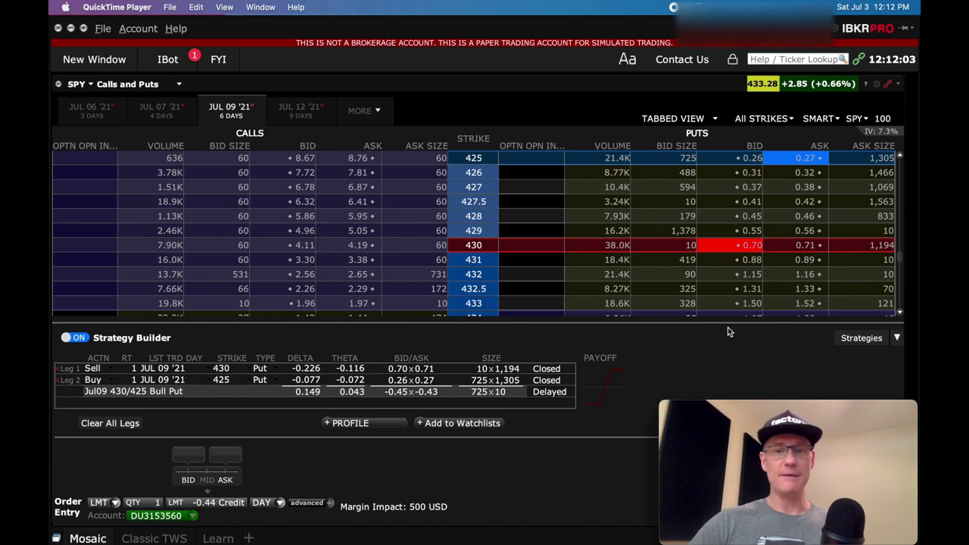
pyautogui.click(69, 345)
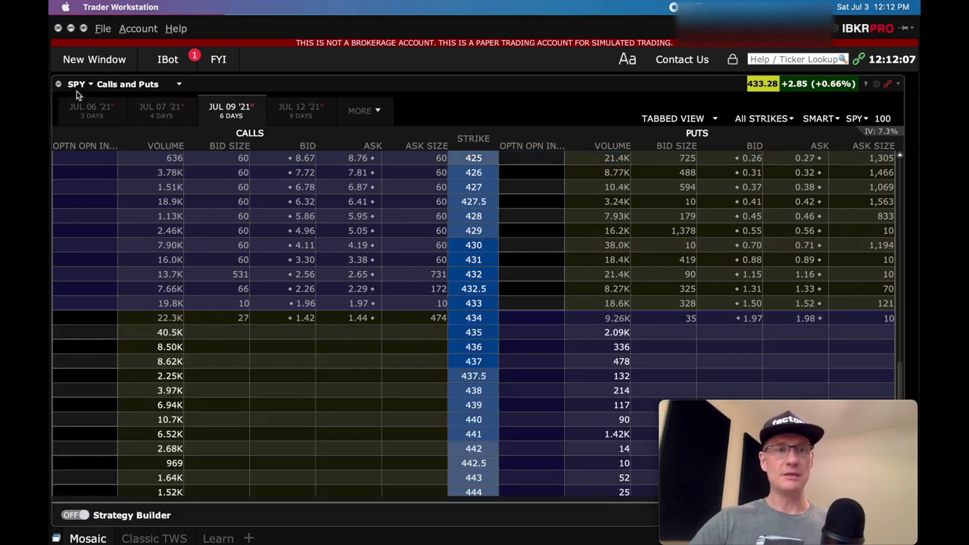
# - Load the TSLA (Tesla stock) option chain and show the Jul 30 '21 expiry
pyautogui.click(77, 84)
pyautogui.write('TSL')
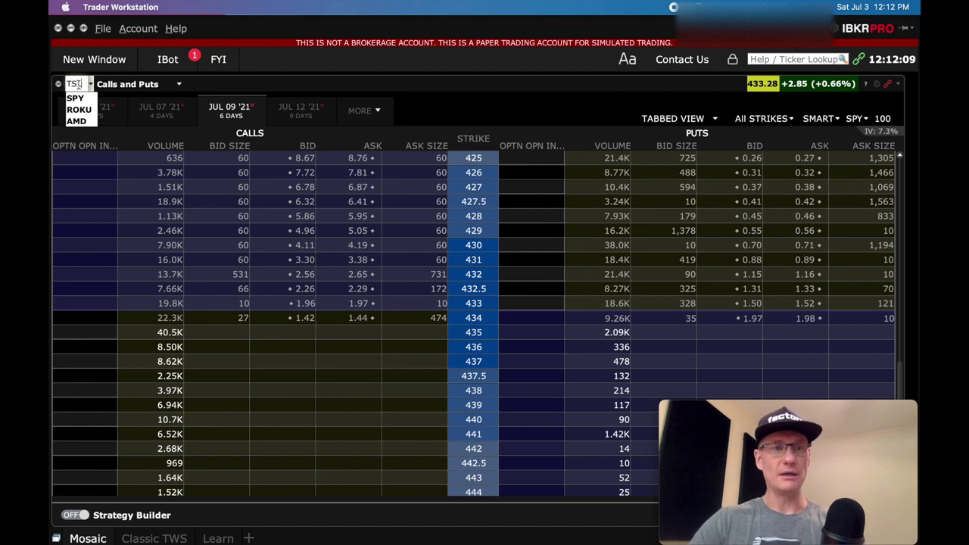
pyautogui.write('A')
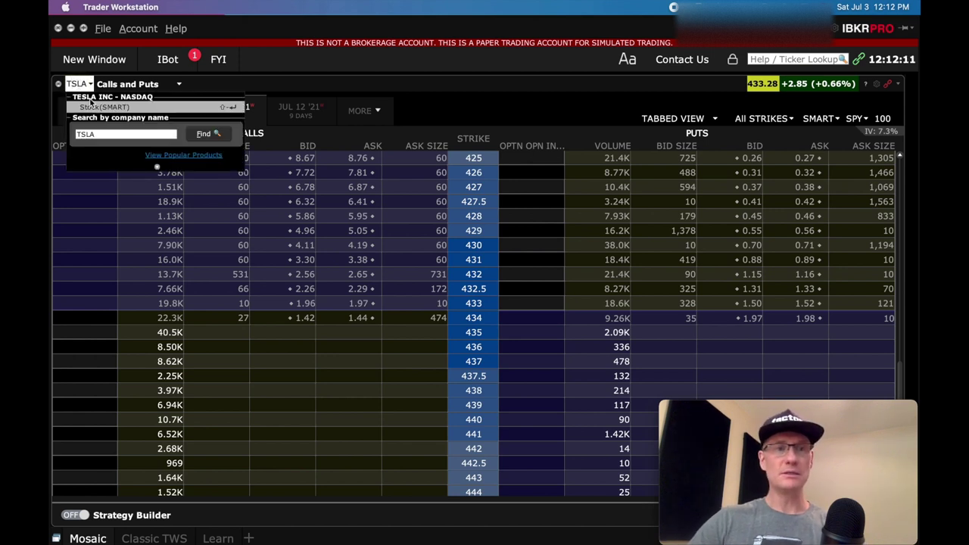
pyautogui.click(89, 106)
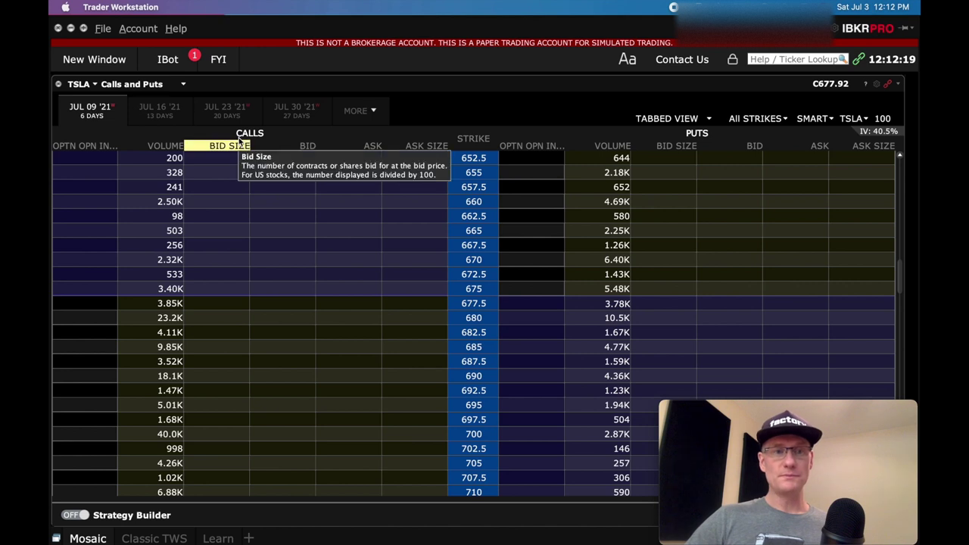
pyautogui.moveTo(229, 144)
pyautogui.click(292, 109)
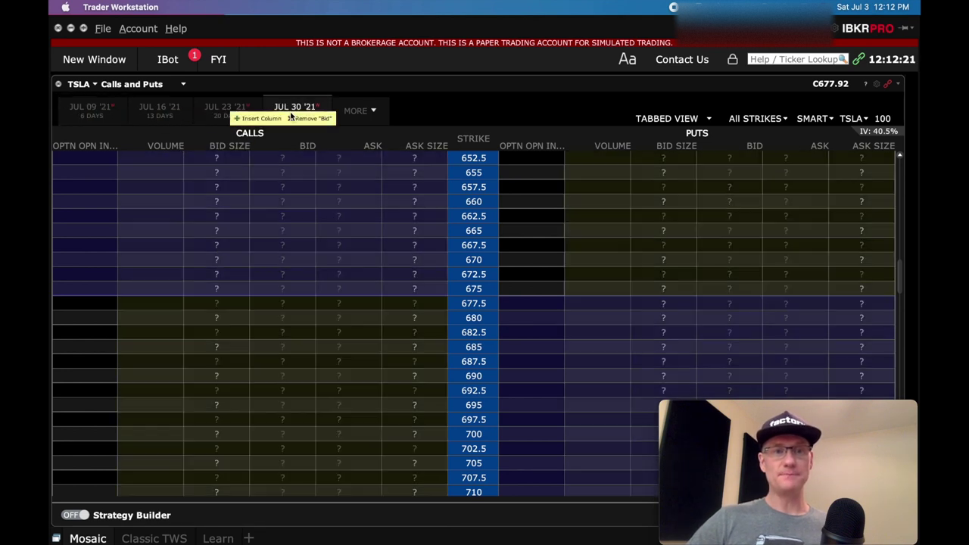
# - Turn the Strategy Builder on, add a Jul30 700 call sell leg, then clear all legs
pyautogui.click(165, 84)
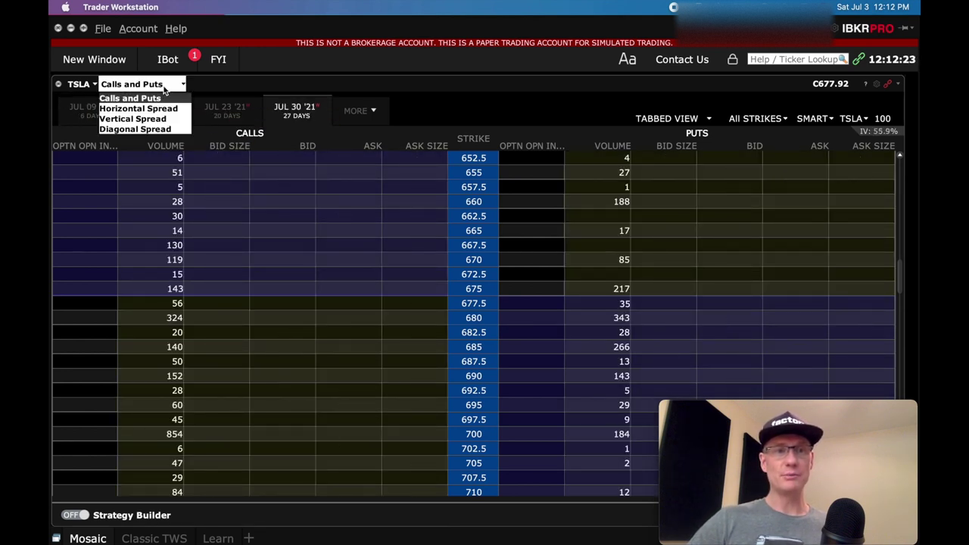
pyautogui.click(136, 95)
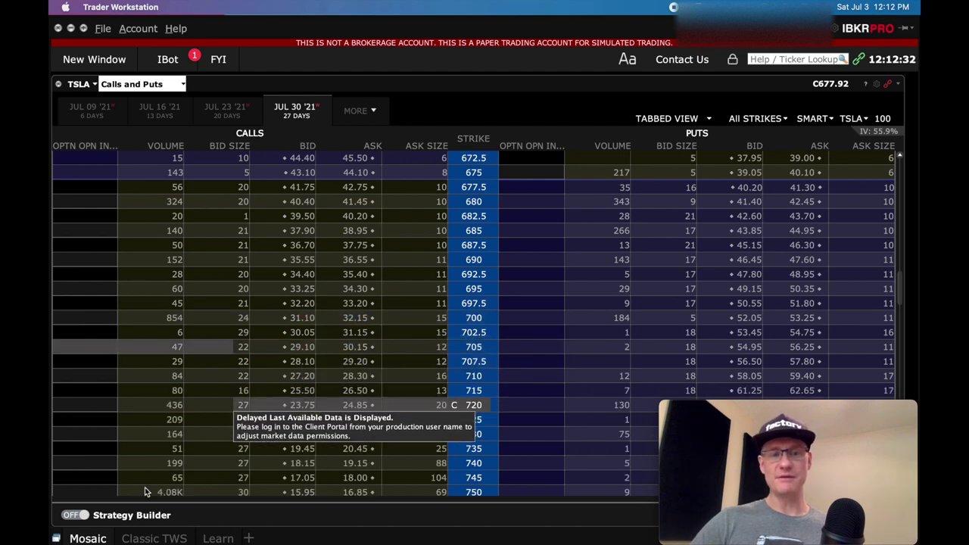
pyautogui.click(84, 515)
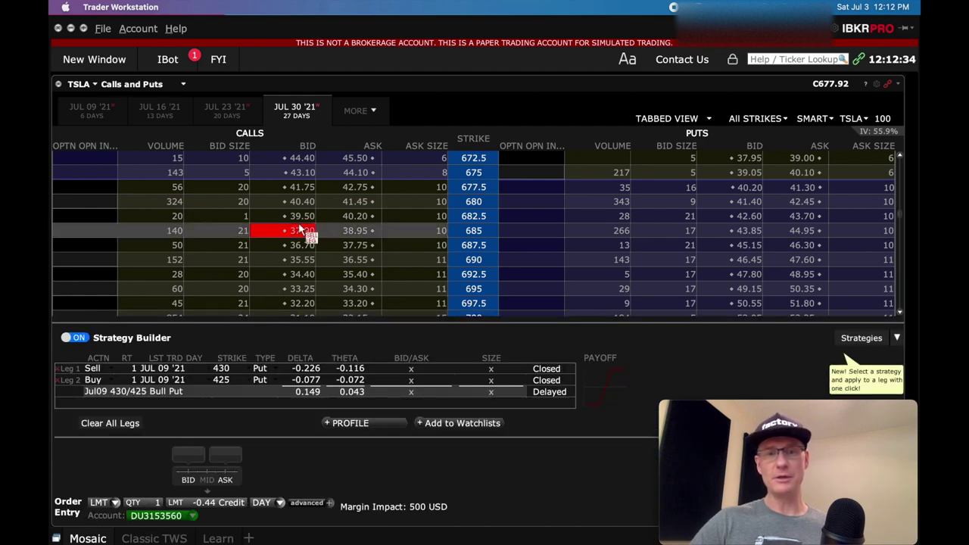
pyautogui.scroll(-4, 301, 229)
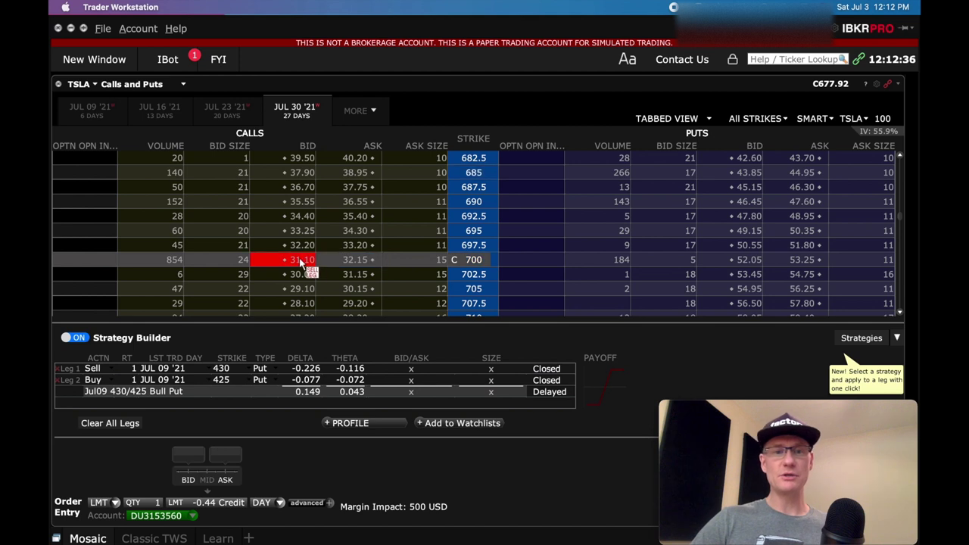
pyautogui.click(301, 259)
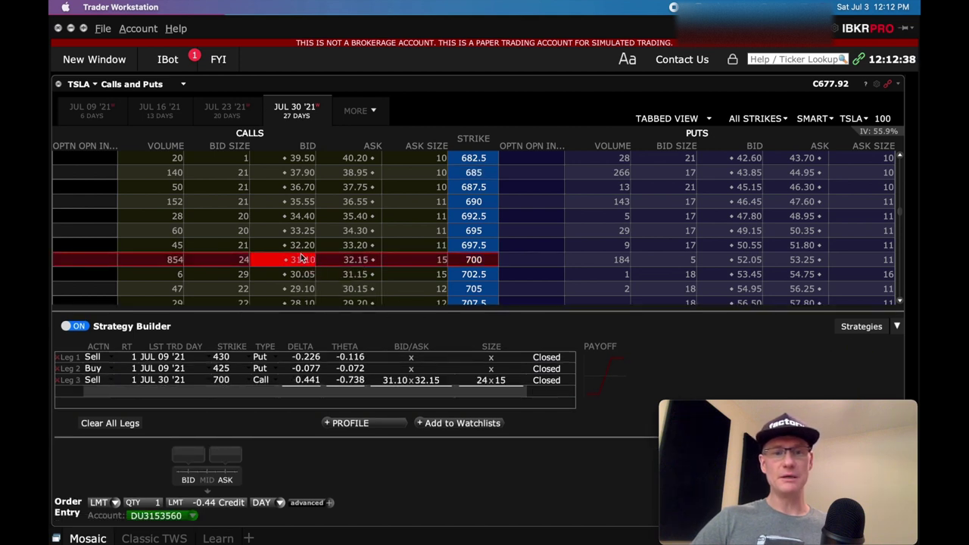
pyautogui.click(126, 425)
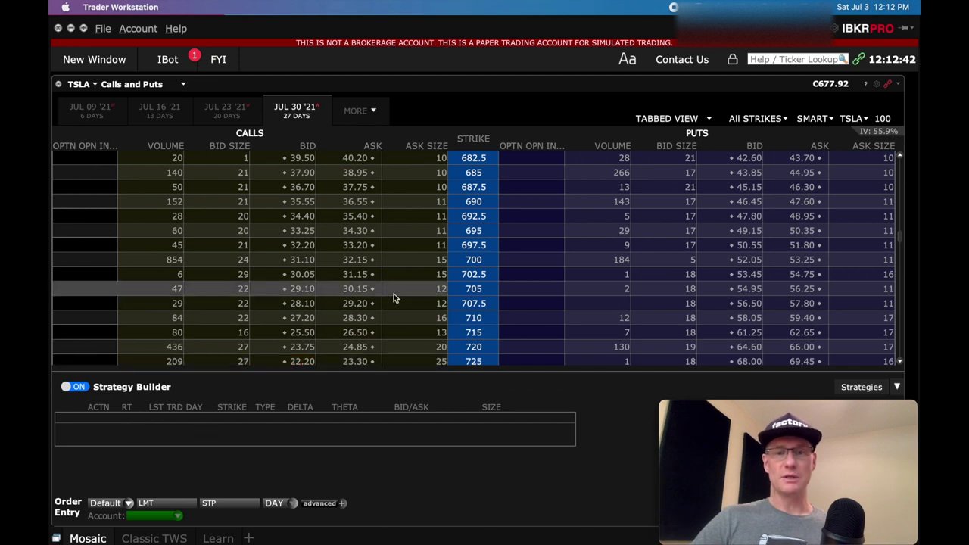
# - Sell the Jul30 700 call at the bid and buy the 720 call at the ask
pyautogui.click(300, 261)
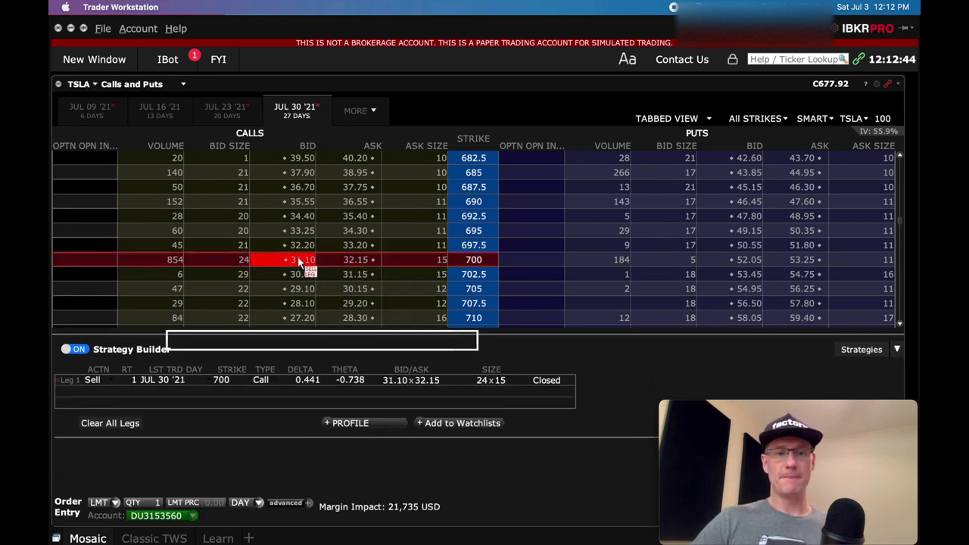
pyautogui.scroll(-2, 300, 261)
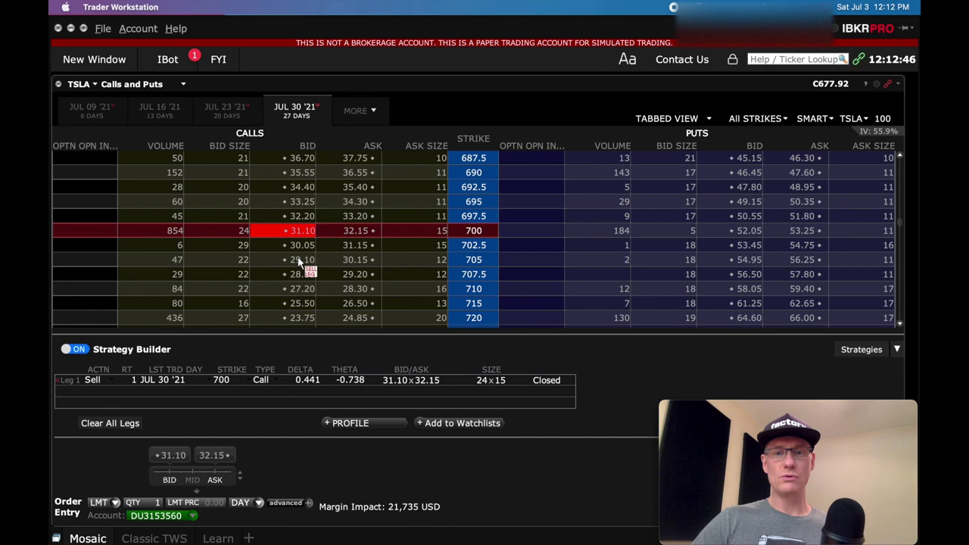
pyautogui.click(357, 317)
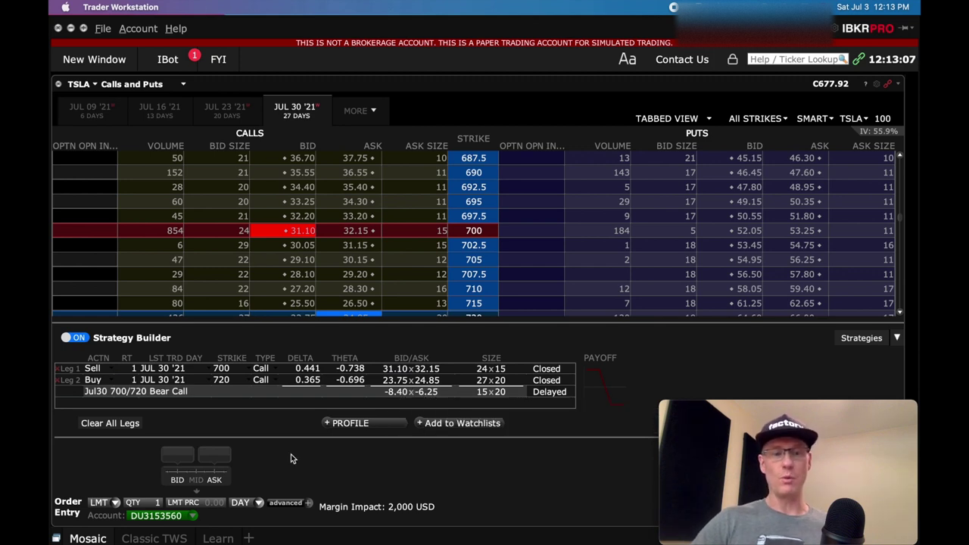
pyautogui.click(193, 502)
# - Set the 700/720 bear call spread's limit to a -7.50 credit, review its profit profile, then clear the legs
pyautogui.click(194, 502)
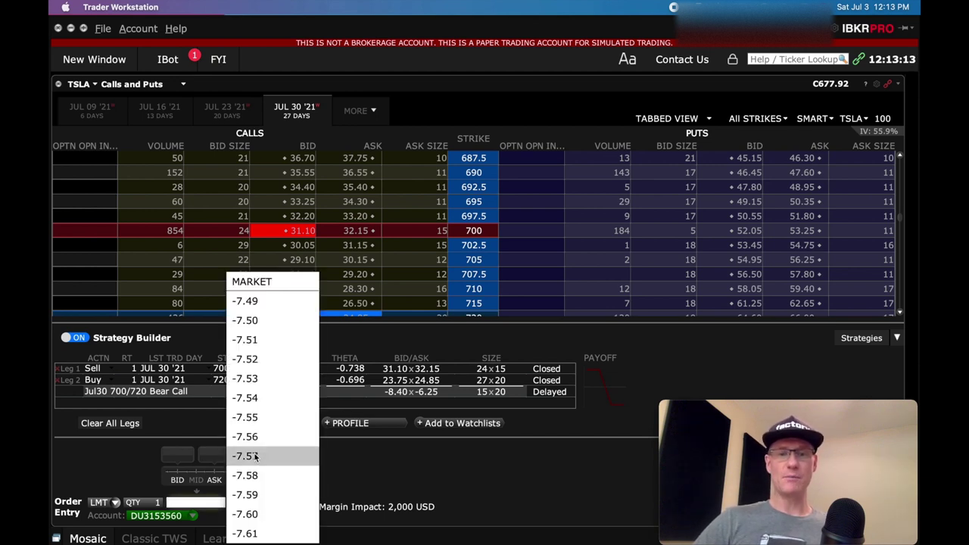
pyautogui.click(268, 319)
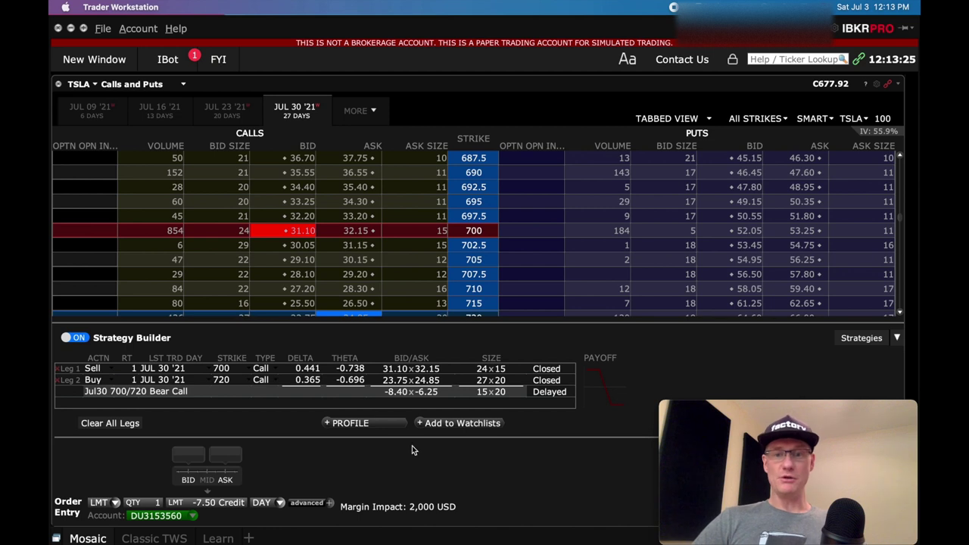
pyautogui.click(328, 424)
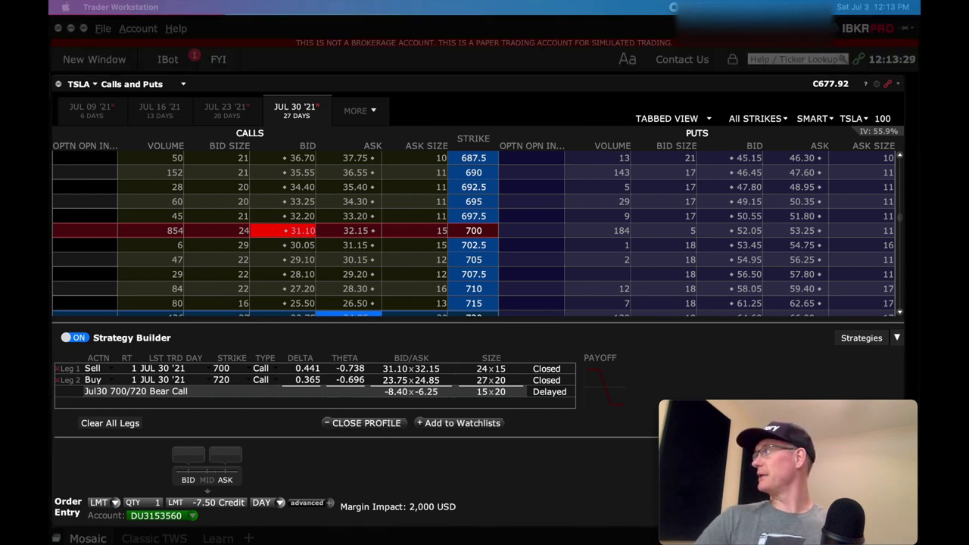
pyautogui.moveTo(302, 157); pyautogui.dragTo(401, 441)
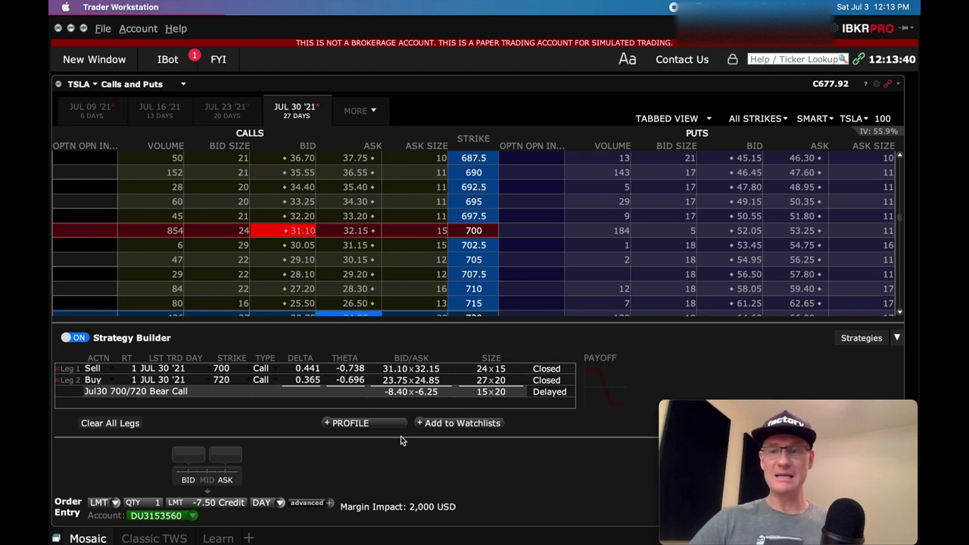
pyautogui.click(121, 423)
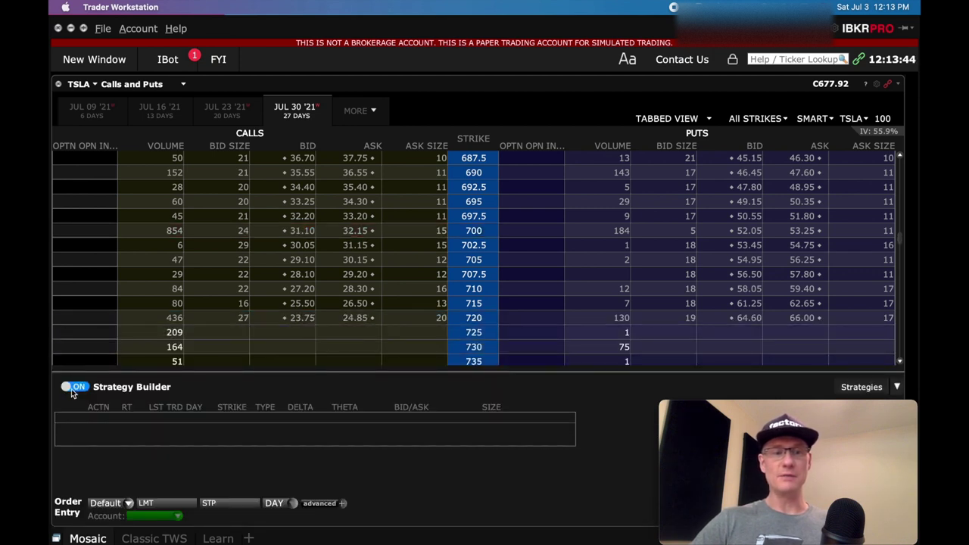
# - Turn off the Strategy Builder and scroll the Jul30 chain up to show strikes down to 635
pyautogui.click(68, 387)
pyautogui.moveTo(305, 409)
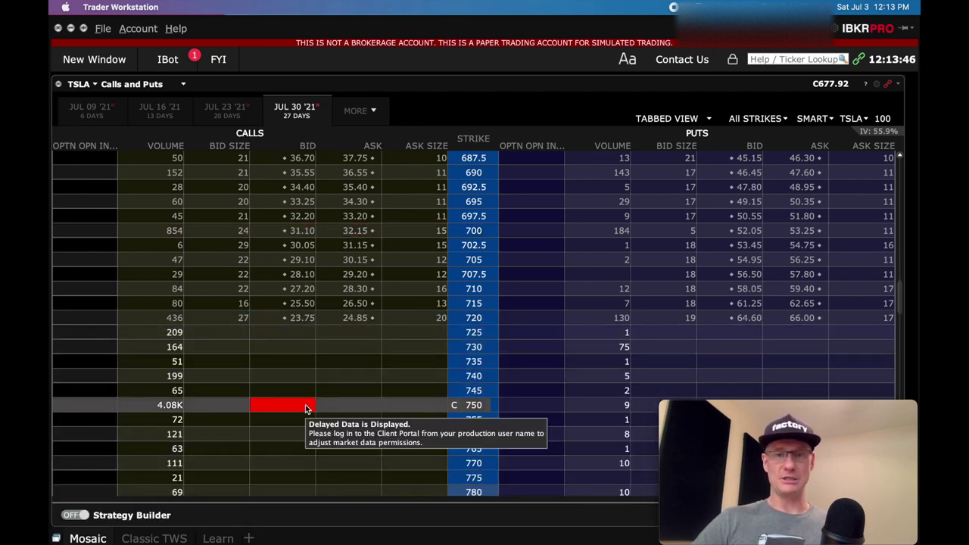
pyautogui.scroll(5, 376, 338)
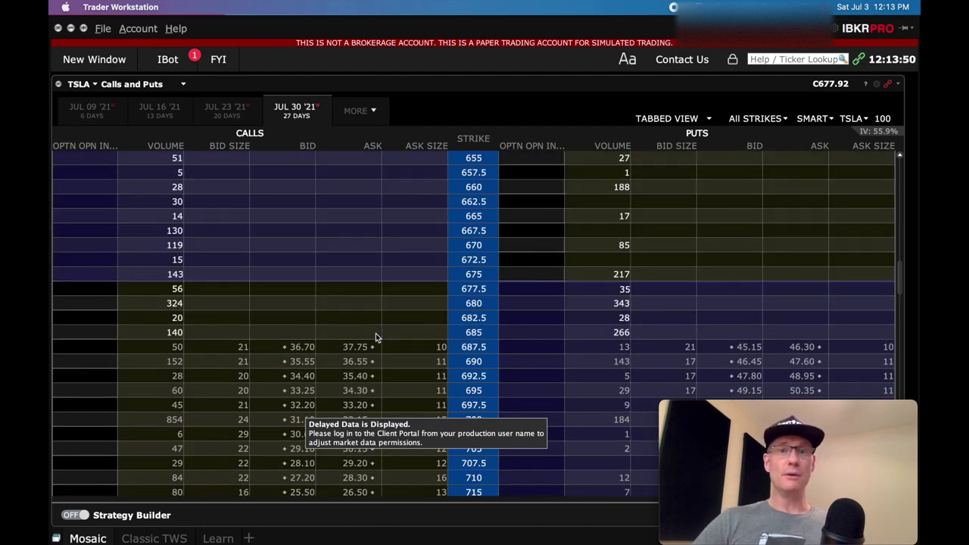
pyautogui.moveTo(575, 257)
pyautogui.scroll(3, 575, 256)
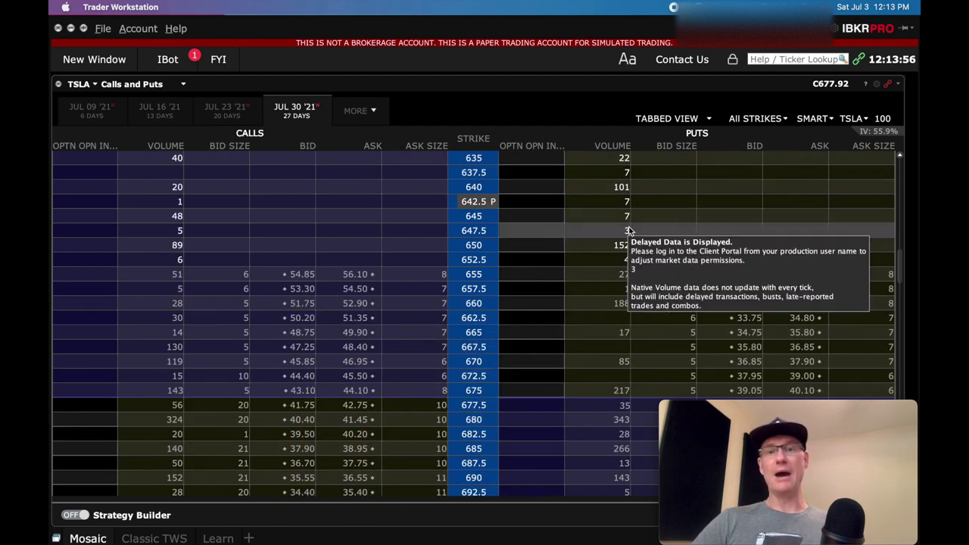
pyautogui.scroll(3, 730, 219)
# - Re-enable the Strategy Builder and add legs buying the 630 put and selling the 620 put
pyautogui.scroll(-1, 730, 218)
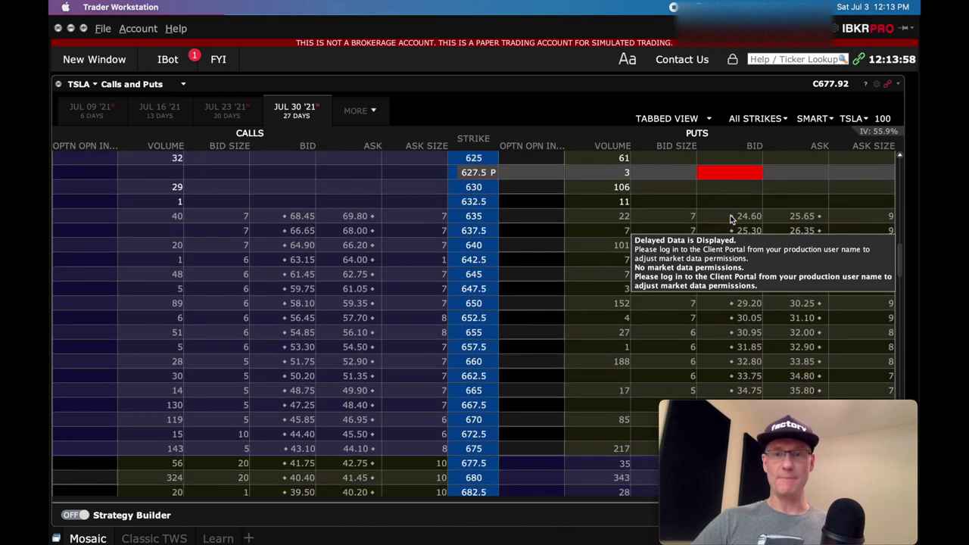
pyautogui.click(78, 516)
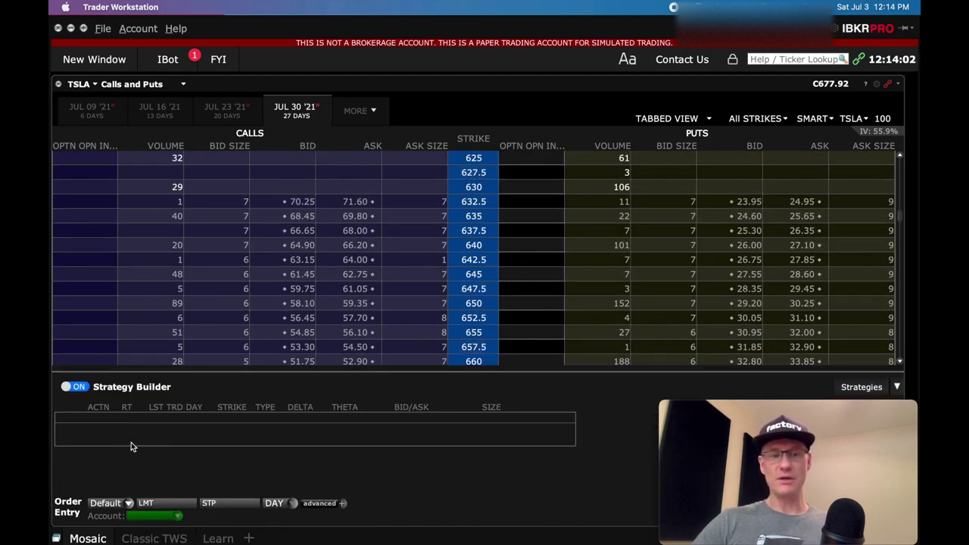
pyautogui.scroll(1, 717, 270)
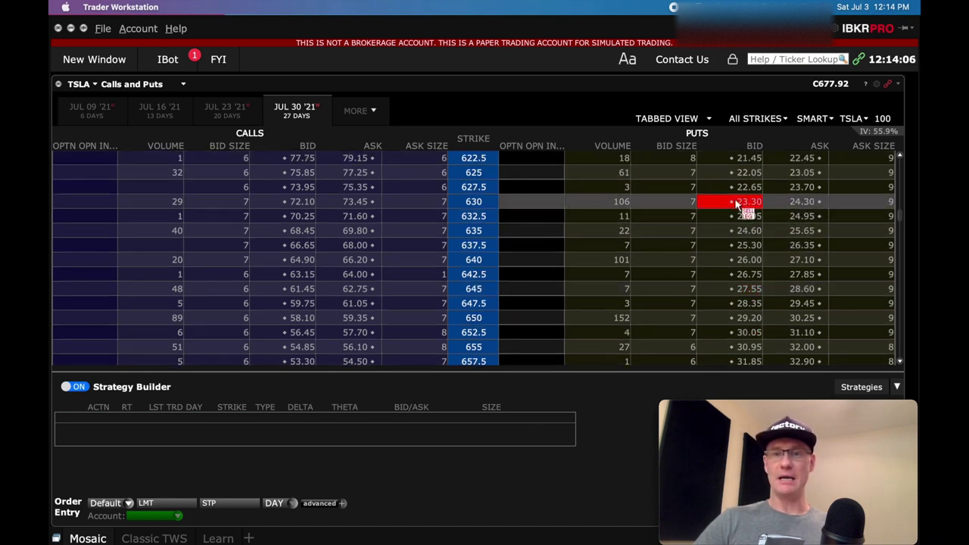
pyautogui.scroll(2, 734, 197)
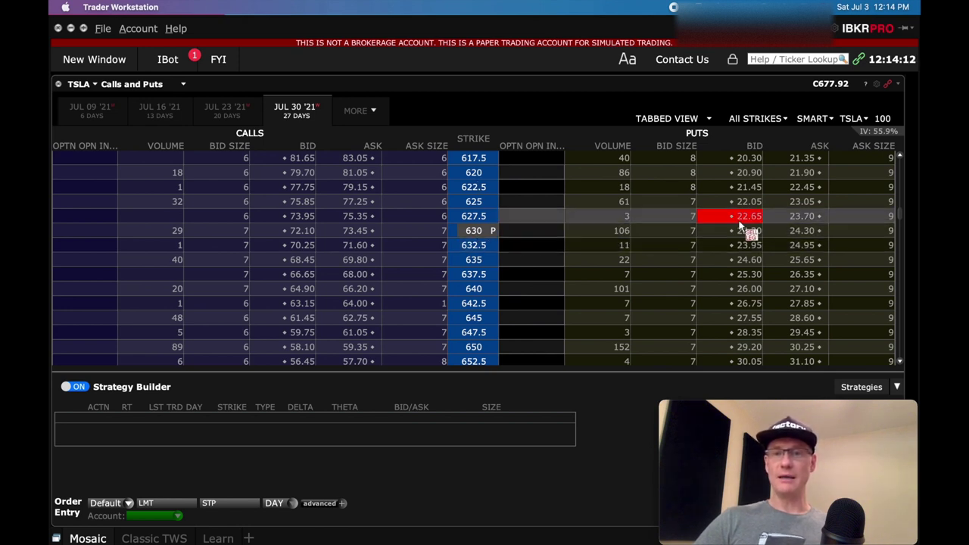
pyautogui.click(793, 236)
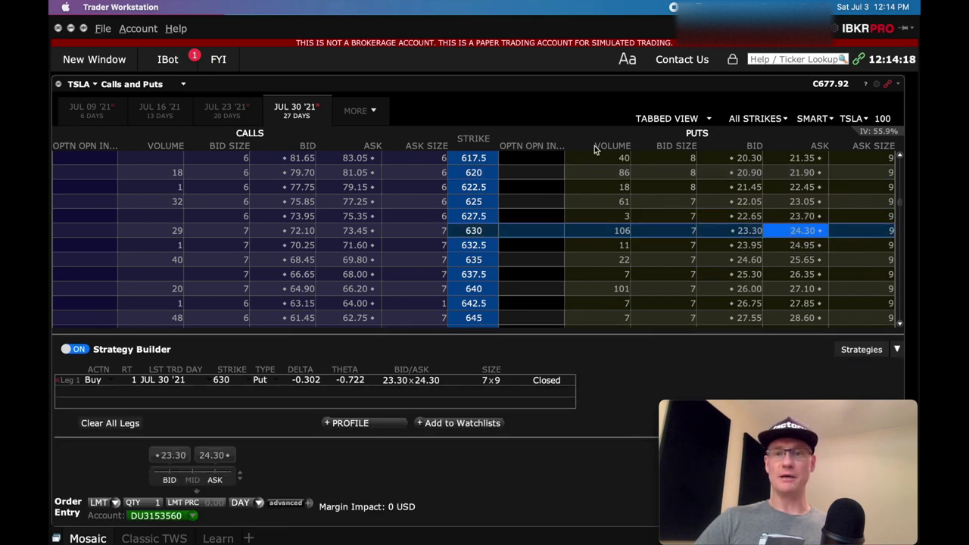
pyautogui.click(730, 175)
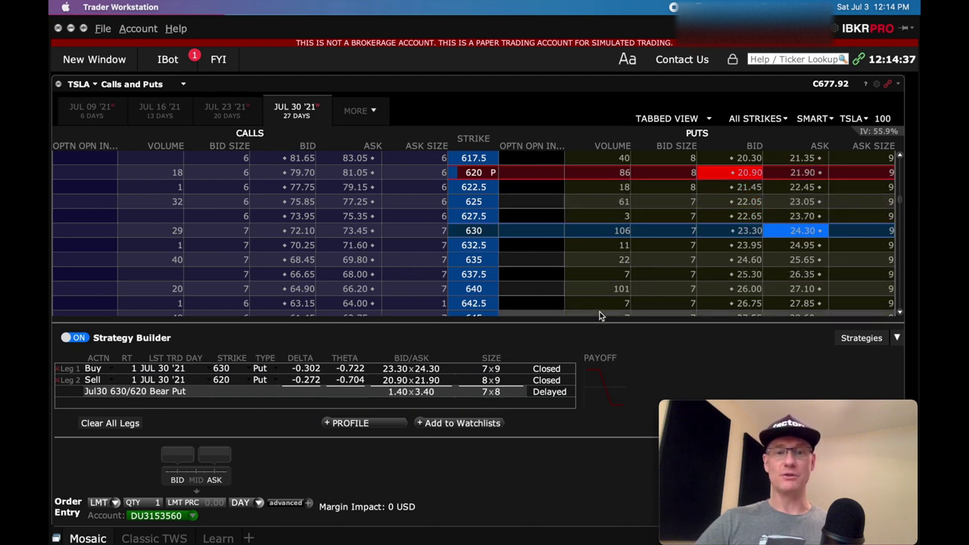
pyautogui.click(219, 504)
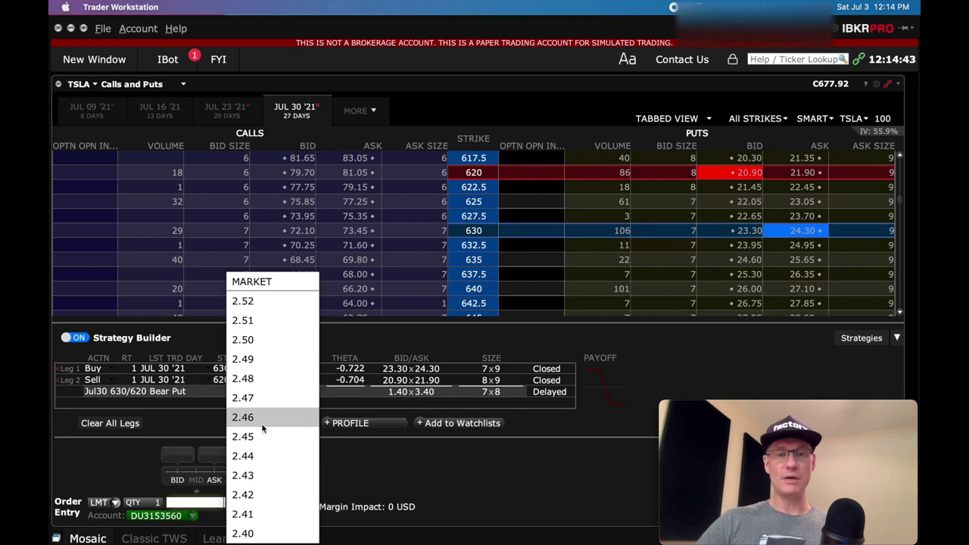
# - Set the 630/620 bear put's limit to a 2.50 debit, view advanced options, and submit the order
pyautogui.click(259, 340)
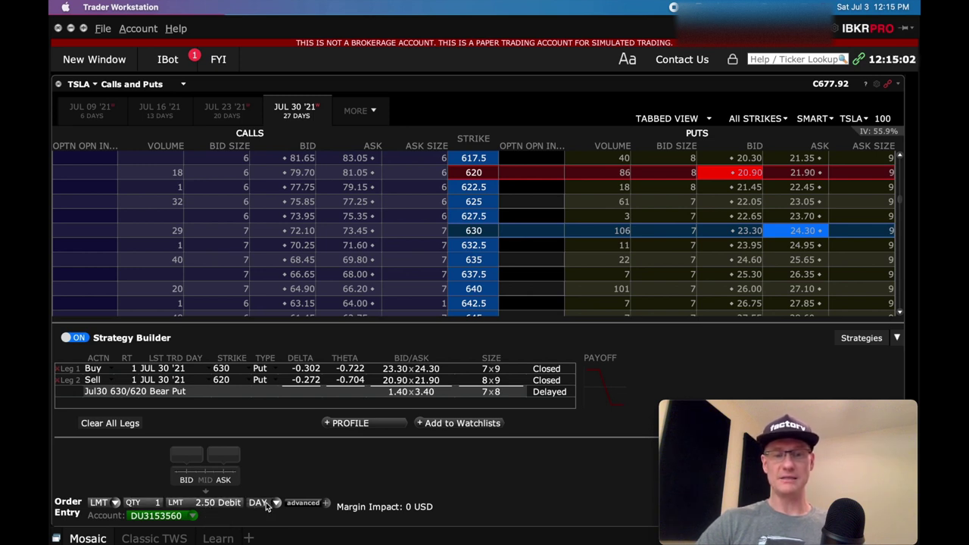
pyautogui.click(327, 504)
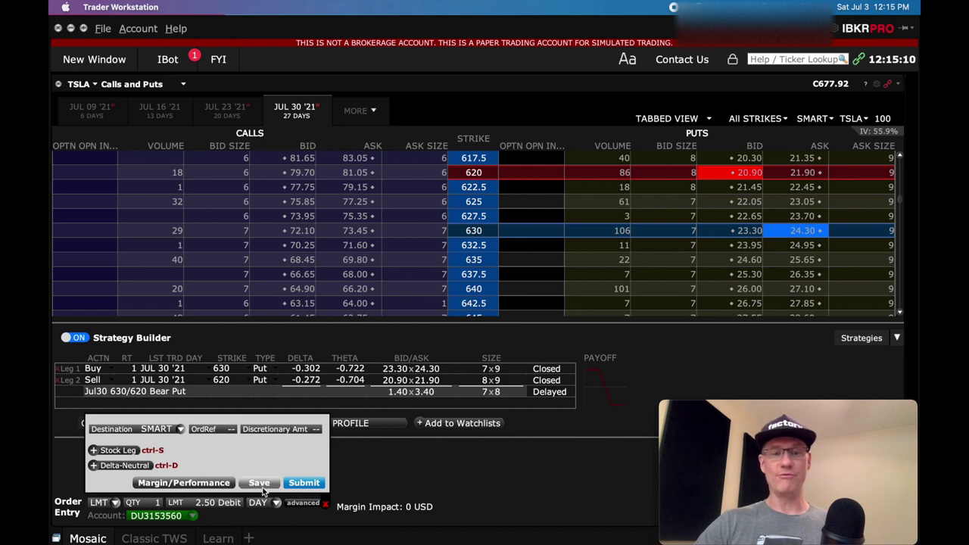
pyautogui.click(304, 483)
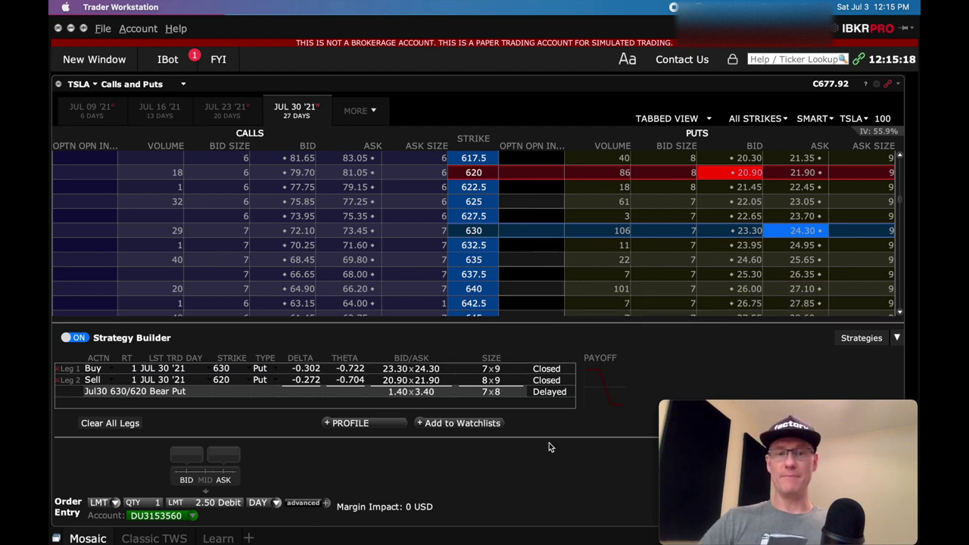
# - Clear both bear put legs, hide the builder to check the 672.5 call ask, then restore it
pyautogui.click(121, 425)
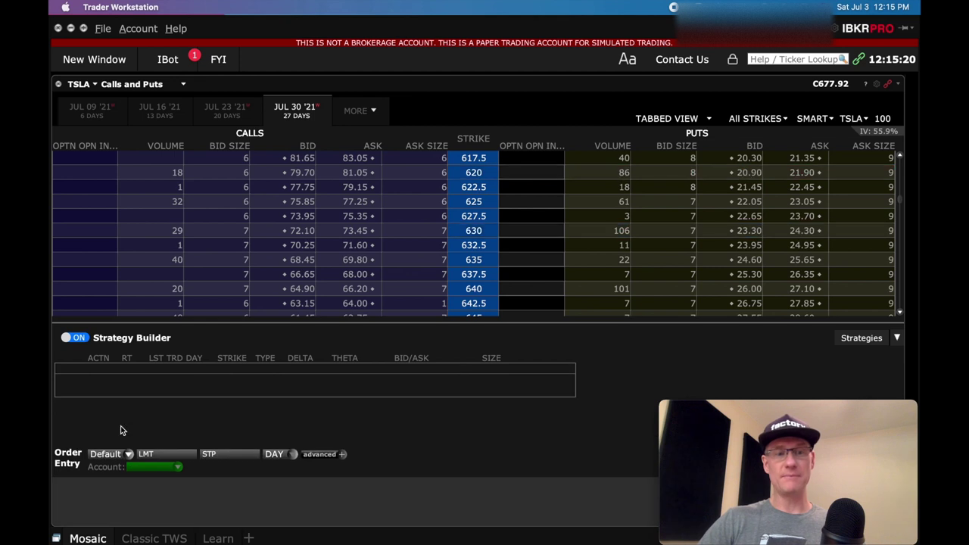
pyautogui.click(74, 386)
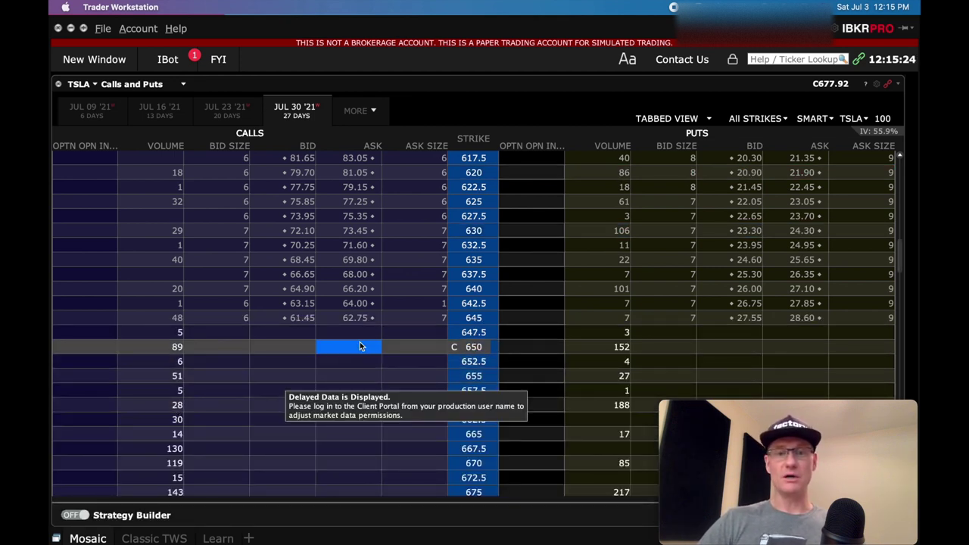
pyautogui.scroll(-6, 555, 271)
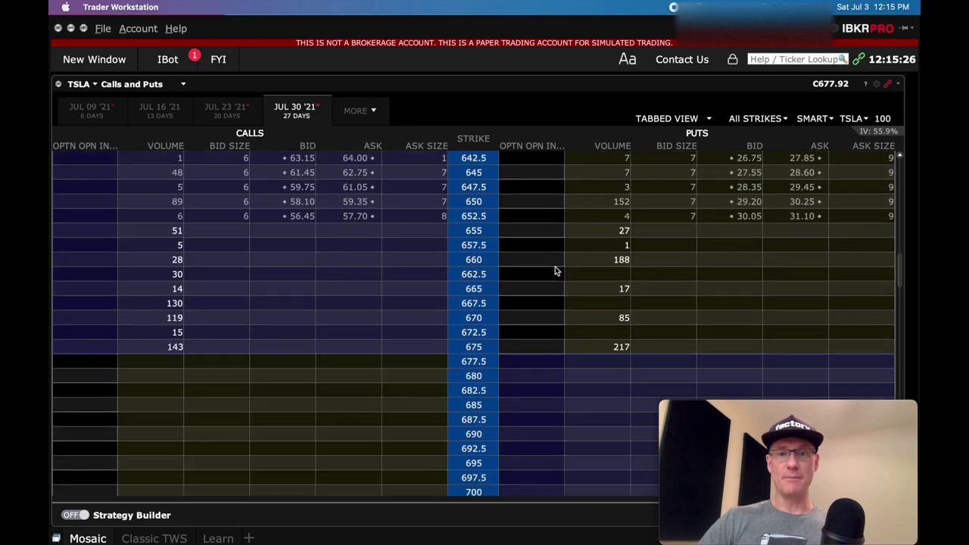
pyautogui.scroll(2, 554, 266)
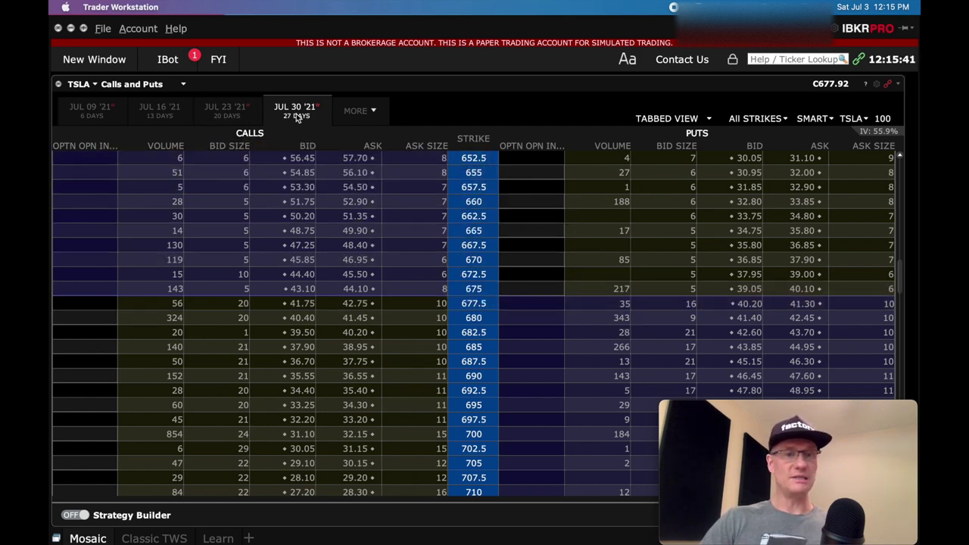
pyautogui.click(319, 276)
pyautogui.scroll(-4, 319, 276)
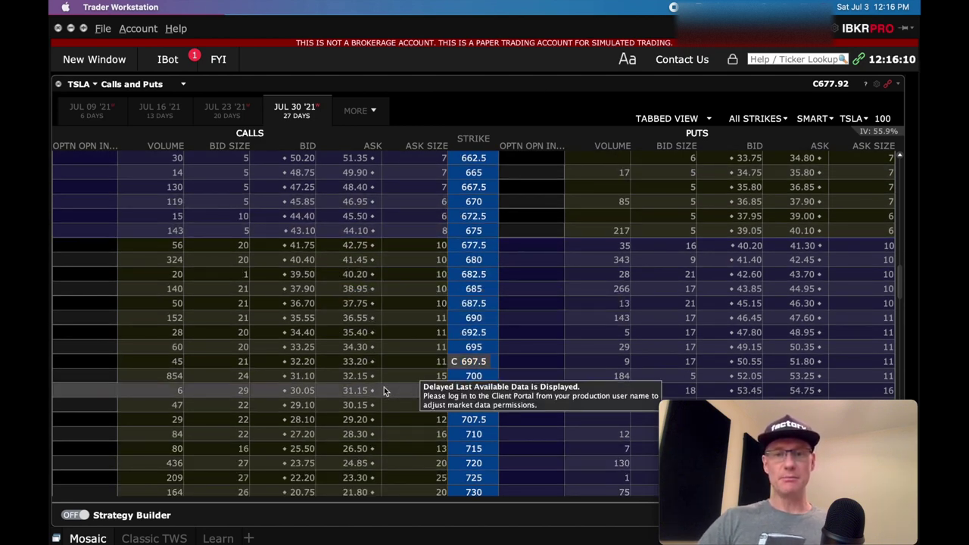
pyautogui.click(80, 515)
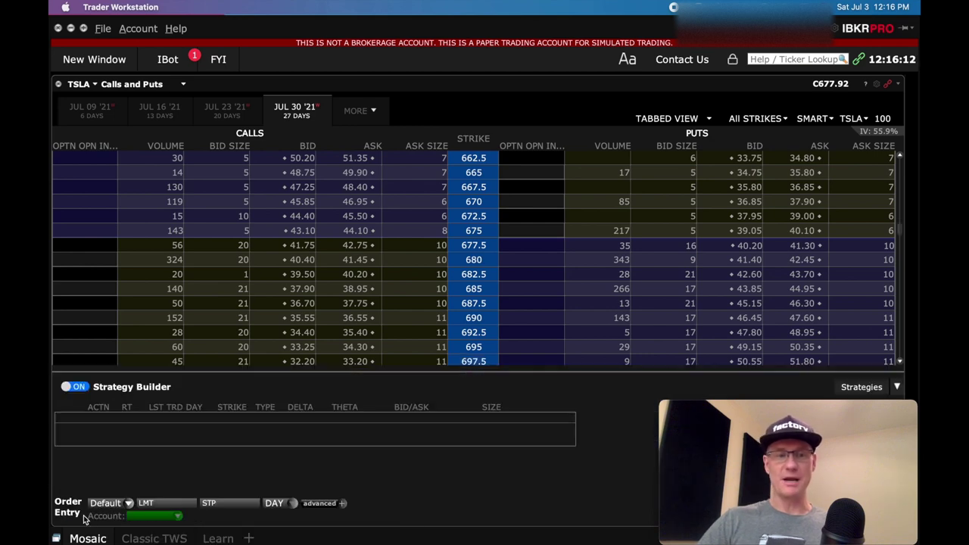
# - Add a buy leg on the Jul30 700 call and a sell leg on the 720 call, quoted 6.25×8.40
pyautogui.scroll(-5, 470, 310)
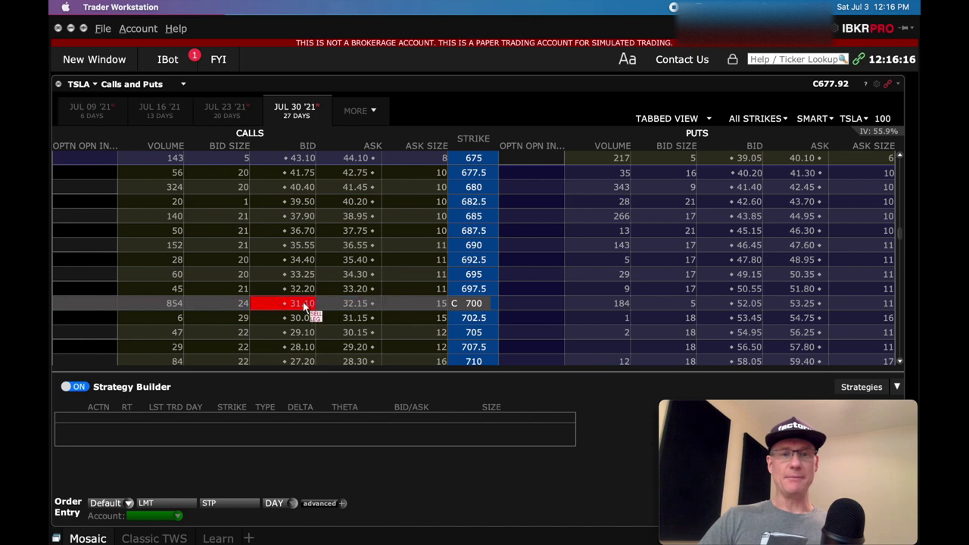
pyautogui.click(347, 306)
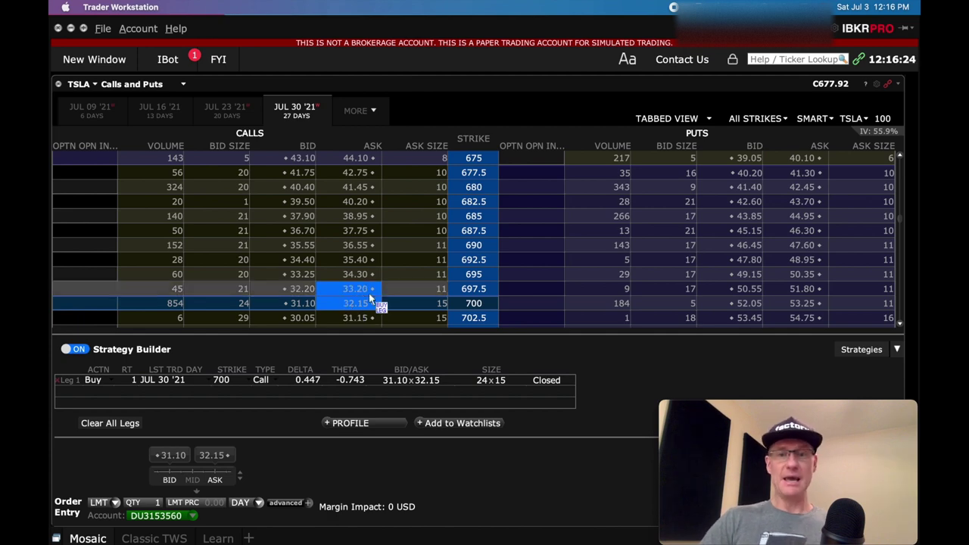
pyautogui.scroll(-5, 376, 302)
pyautogui.scroll(-3, 427, 280)
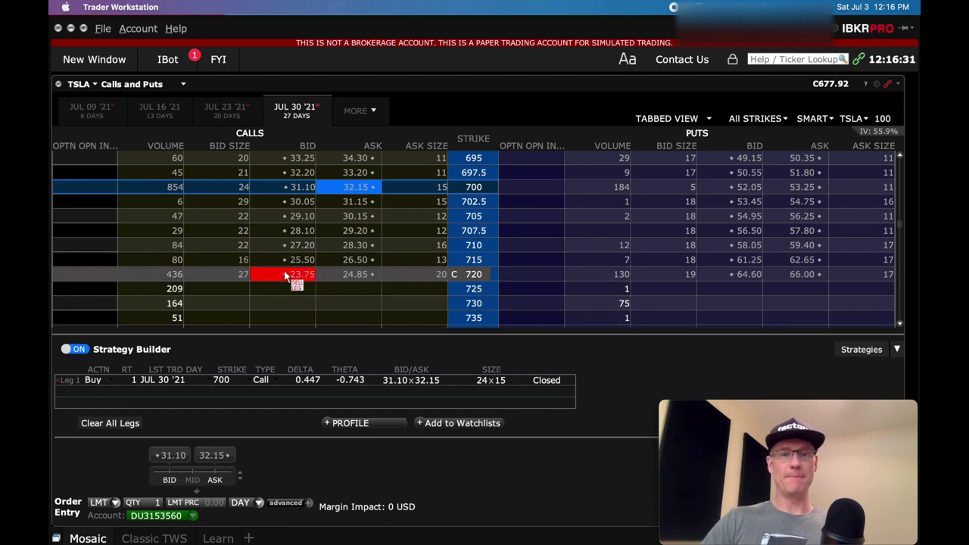
pyautogui.click(285, 275)
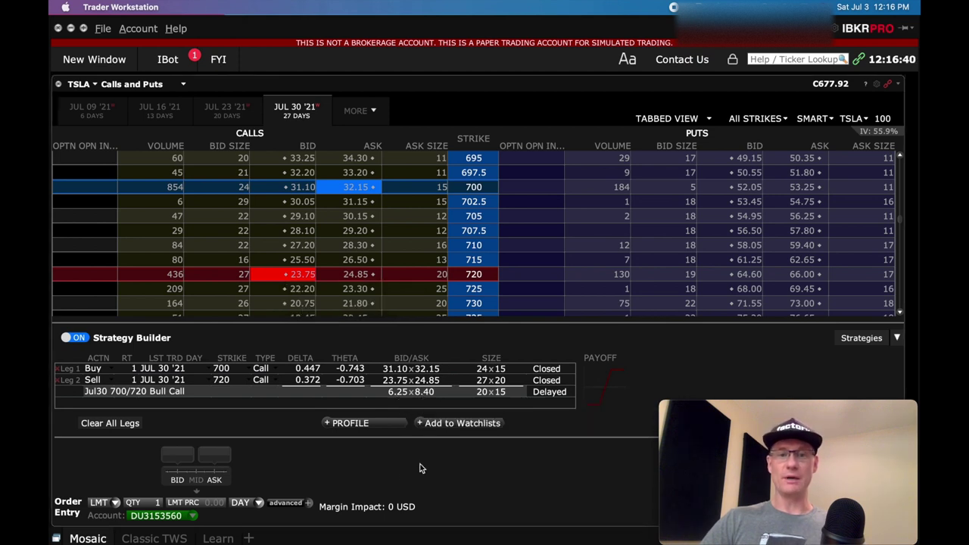
pyautogui.click(207, 504)
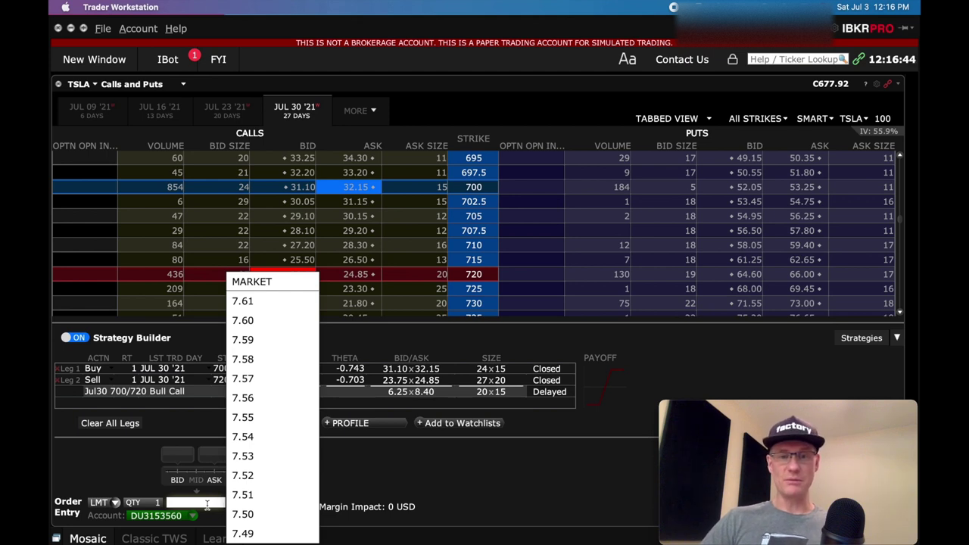
# - Choose a 7.75 debit limit price for the 700/720 bull call spread, then hide the Strategy Builder
pyautogui.scroll(4, 265, 449)
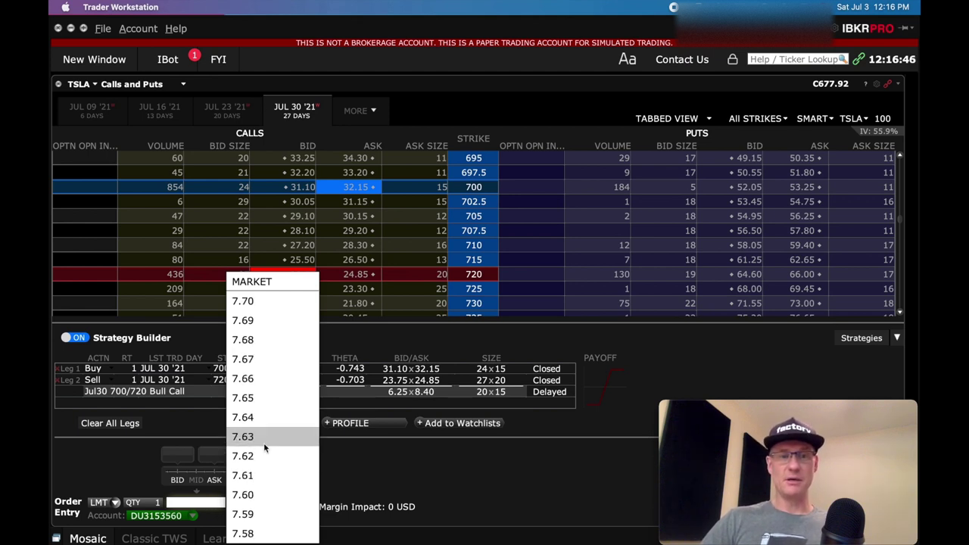
pyautogui.scroll(2, 272, 311)
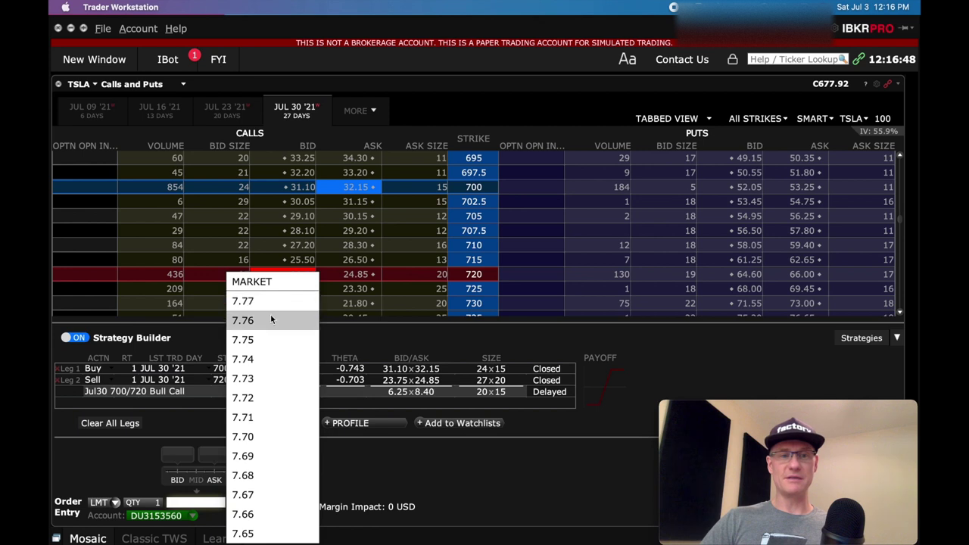
pyautogui.click(265, 340)
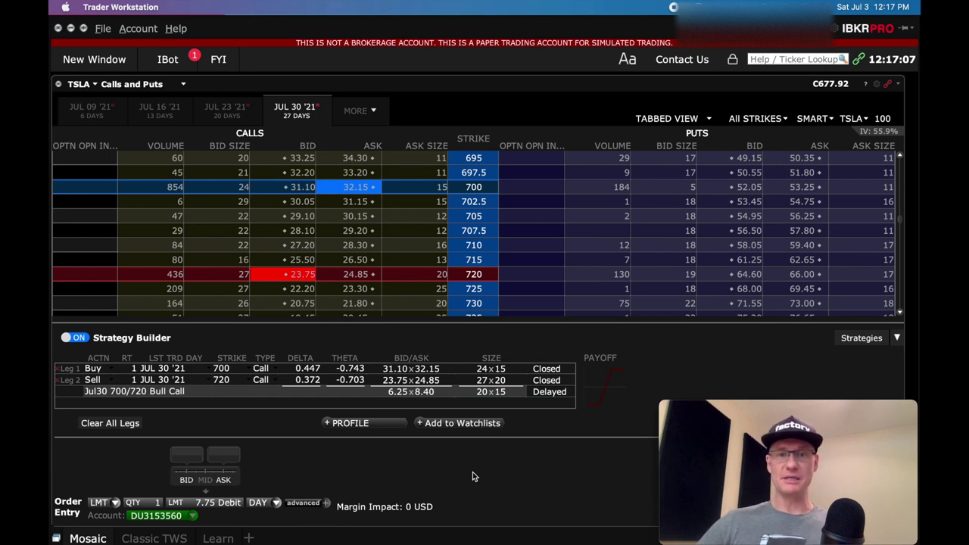
pyautogui.moveTo(484, 271)
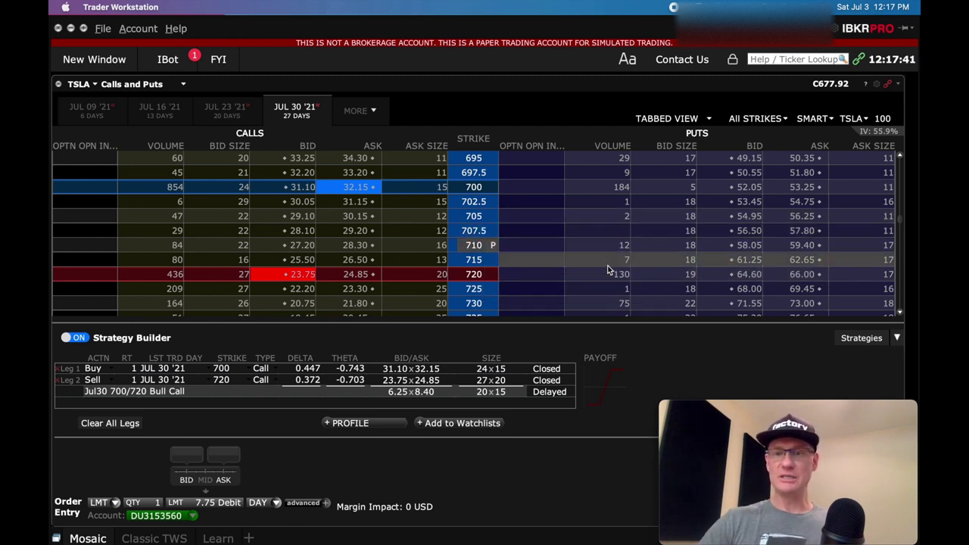
pyautogui.click(75, 337)
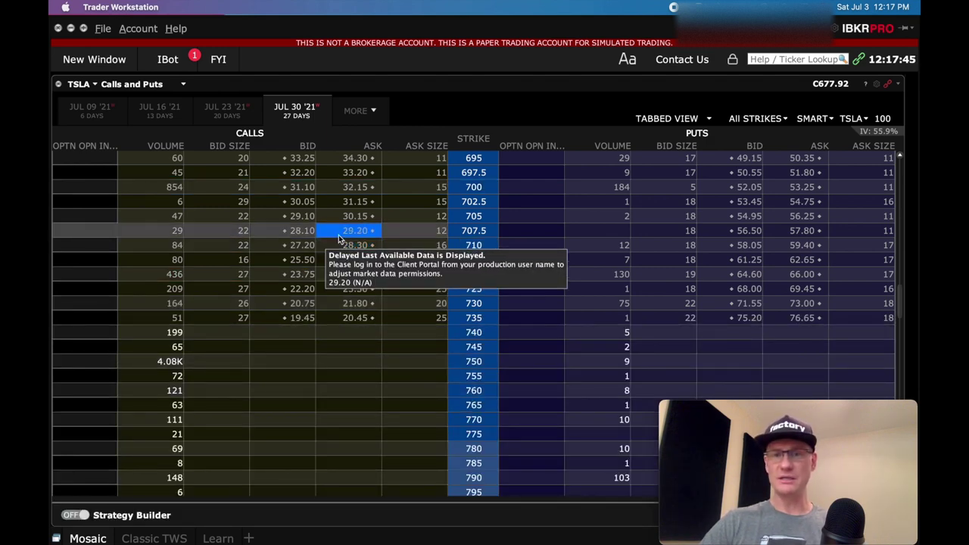
# - Browse the chain layout options, keep Calls and Puts, and switch the Strategy Builder back on
pyautogui.click(132, 84)
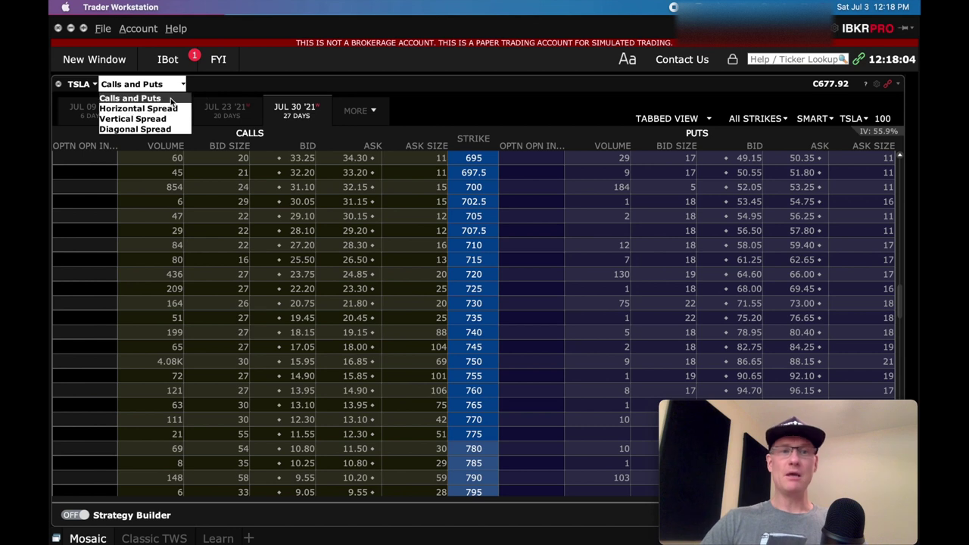
pyautogui.click(170, 97)
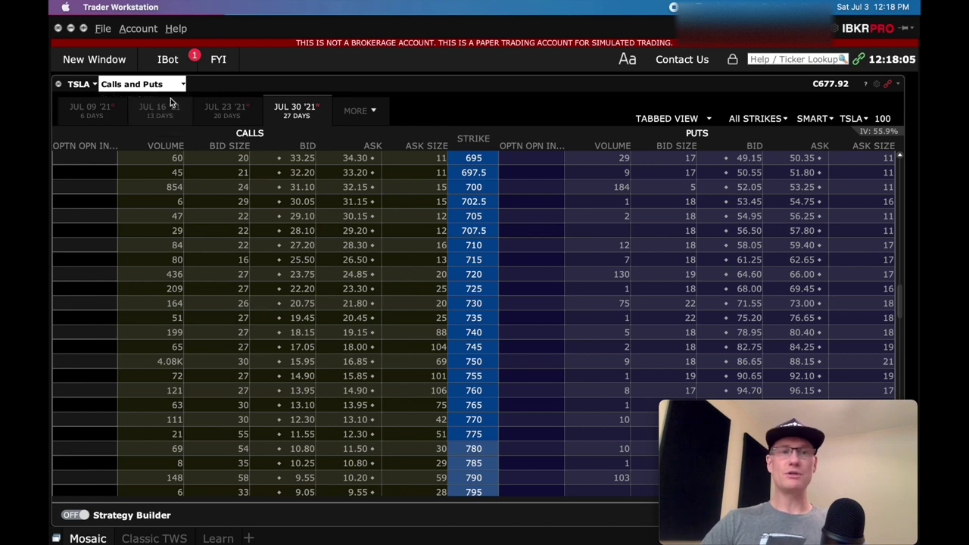
pyautogui.click(74, 515)
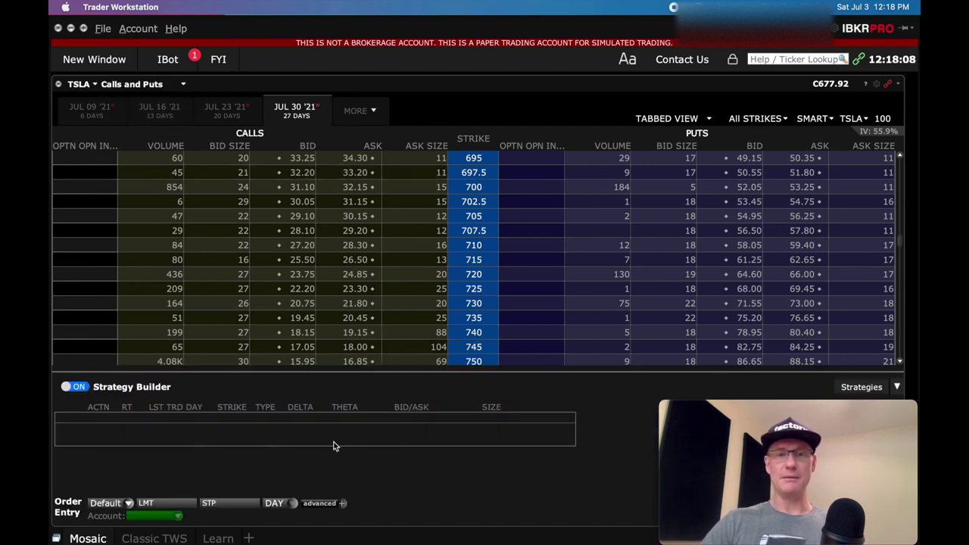
pyautogui.scroll(-4, 564, 275)
pyautogui.scroll(4, 565, 274)
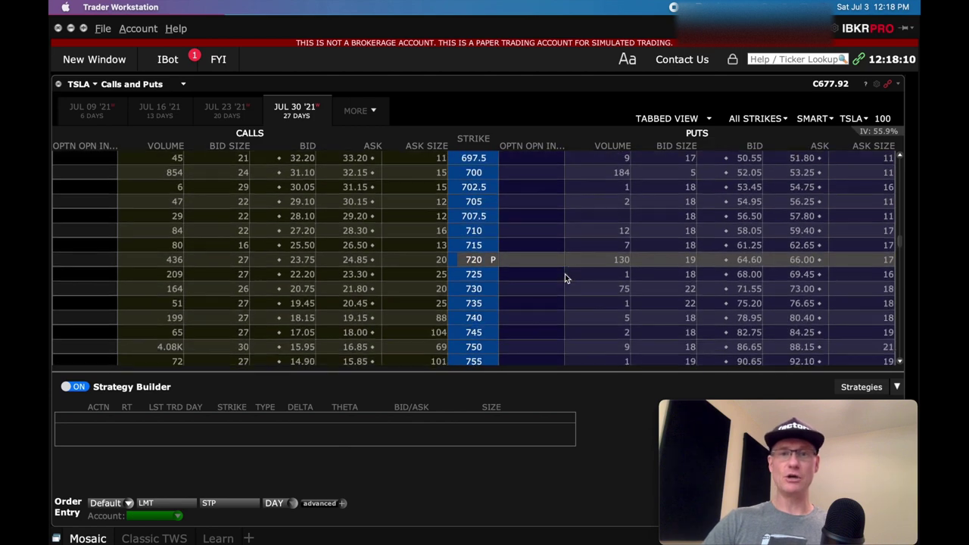
pyautogui.scroll(-1, 564, 274)
# - Look through the File menu and New Window tool list, closing them without opening anything
pyautogui.click(103, 29)
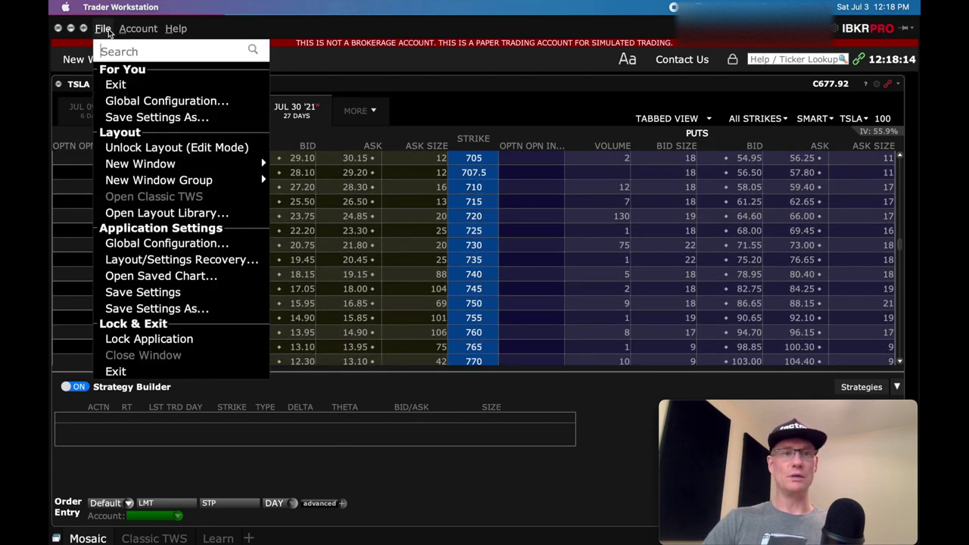
pyautogui.click(113, 59)
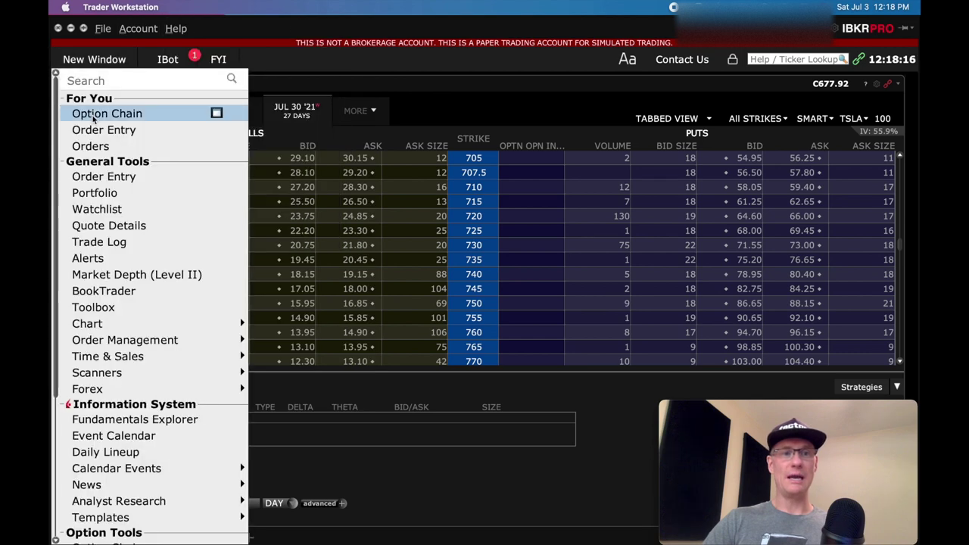
pyautogui.click(294, 56)
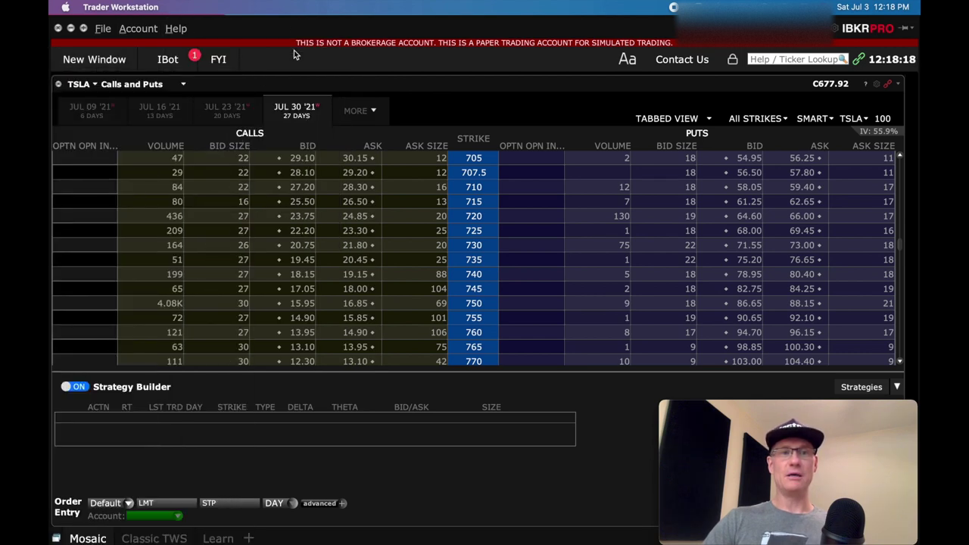